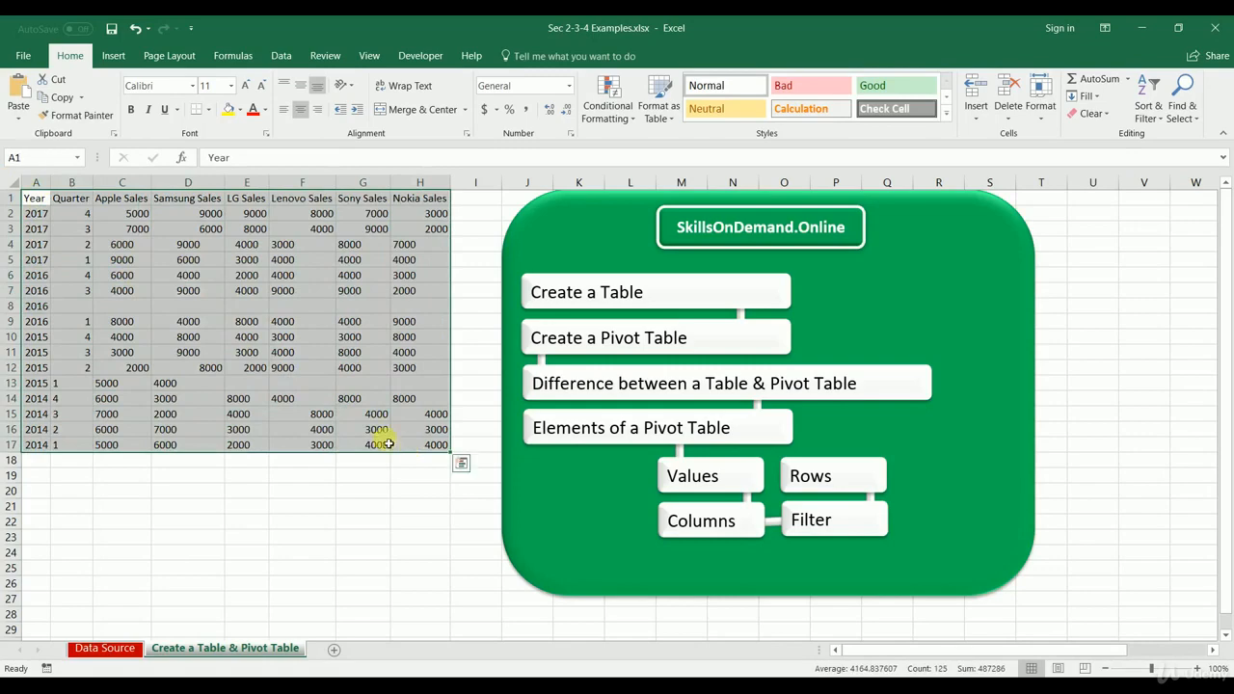
Step: Undo the last two deletions to restore the cleared sales figures in rows 8 and 13
left_click(290, 403)
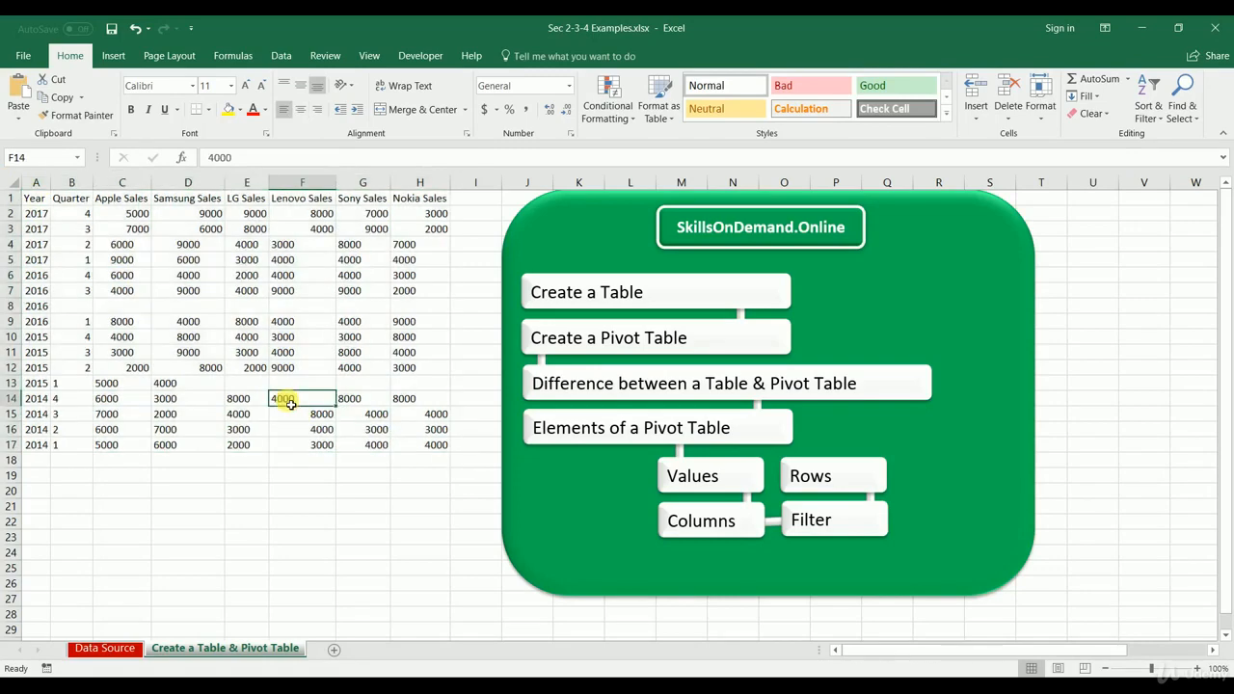
left_click_drag(106, 305, 280, 305)
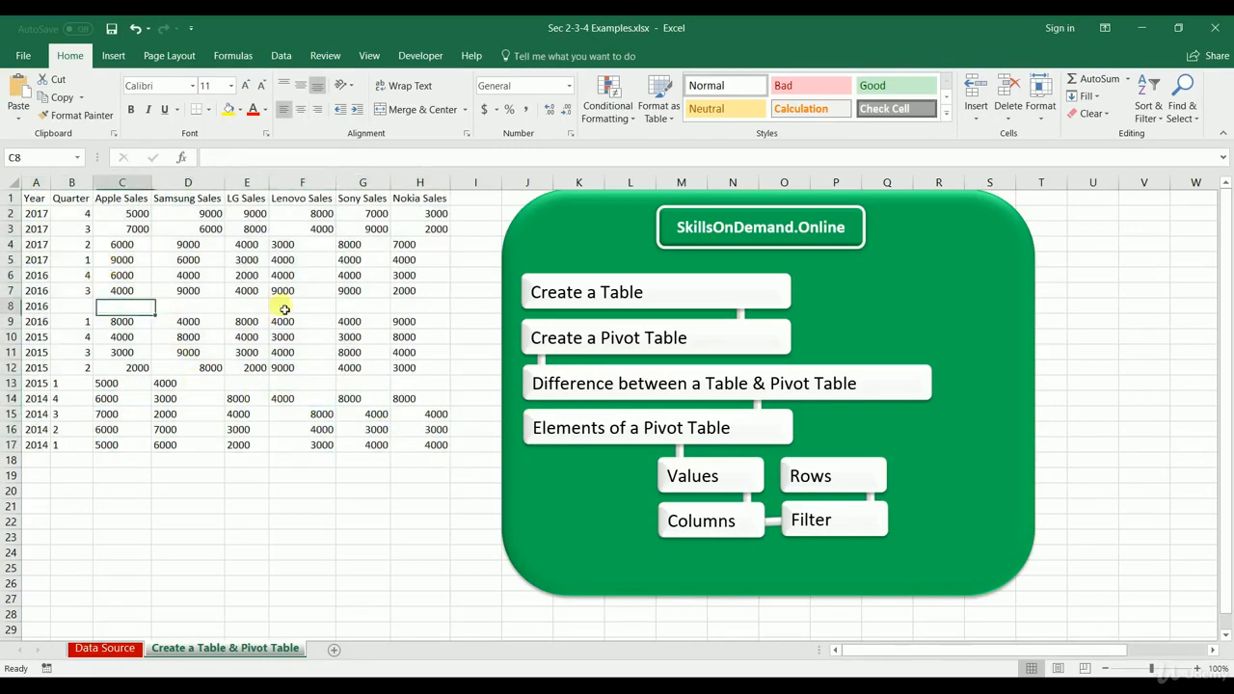
left_click_drag(221, 384, 409, 387)
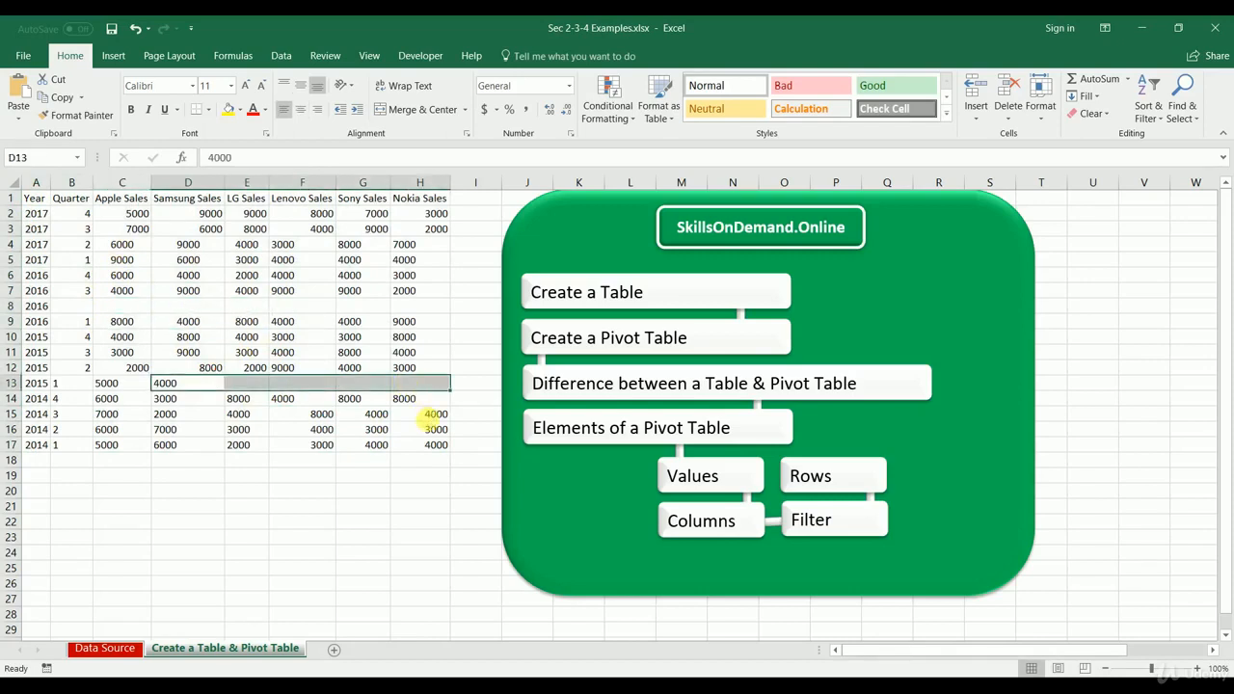
key("ctrl+z")
key("ctrl+z")
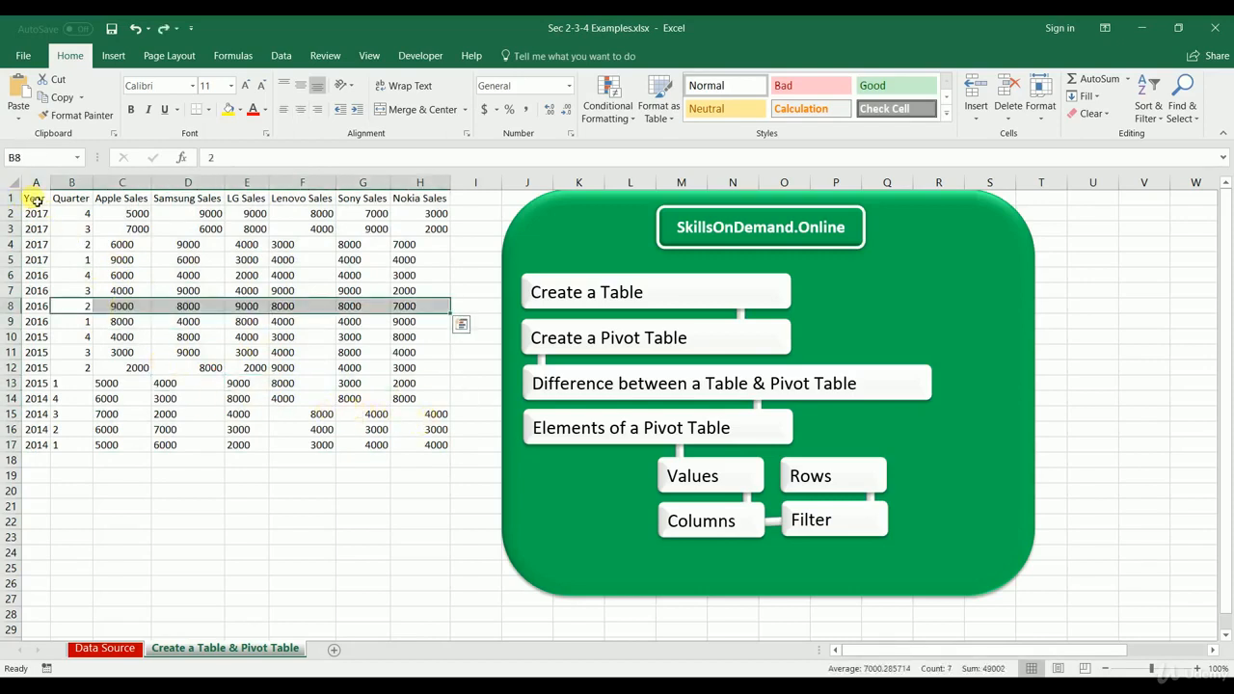
Step: Left-align all headers and values in the data range A1:H17
left_click_drag(34, 199, 440, 447)
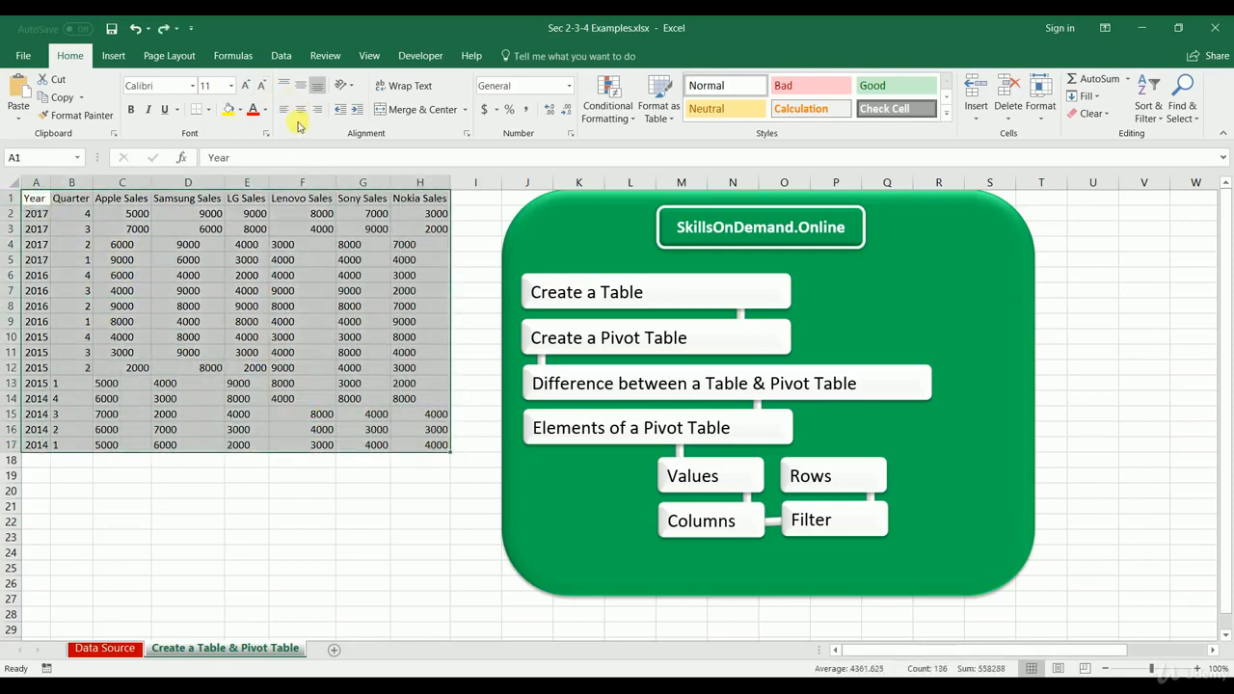
left_click(282, 111)
left_click(234, 260)
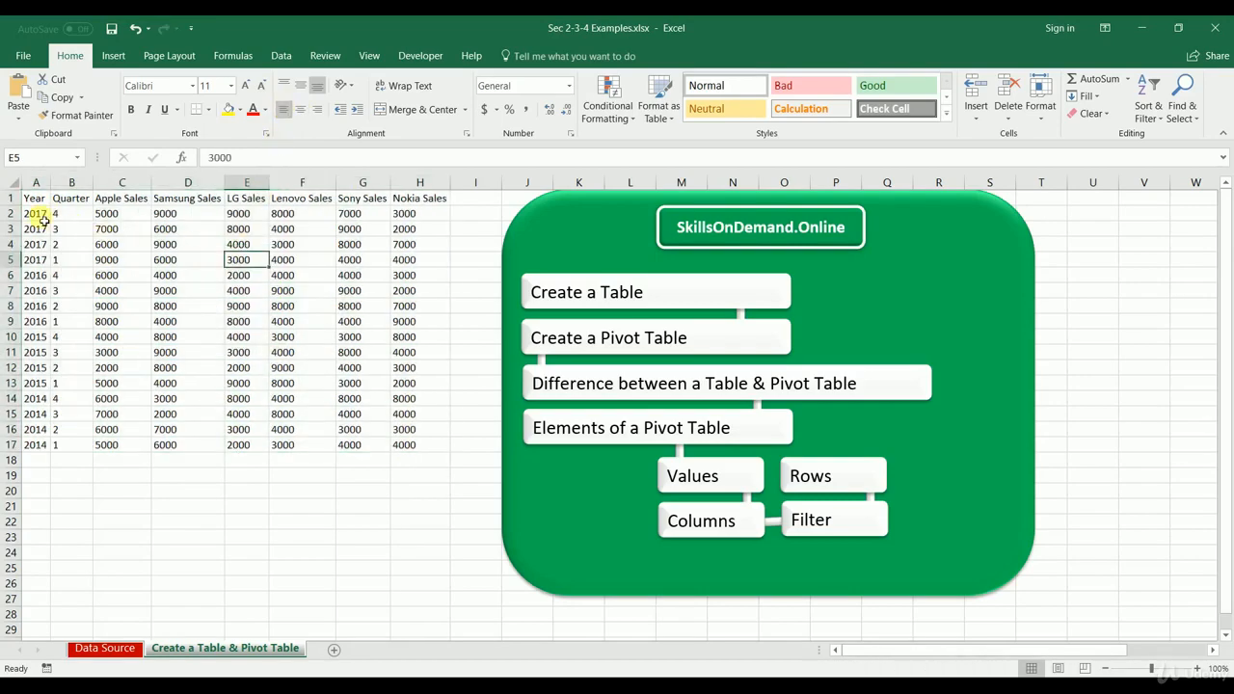
Step: Look through the Currency, Date and Percentage number formats for cells A1:A8 without applying any
left_click_drag(34, 197, 39, 306)
right_click(44, 262)
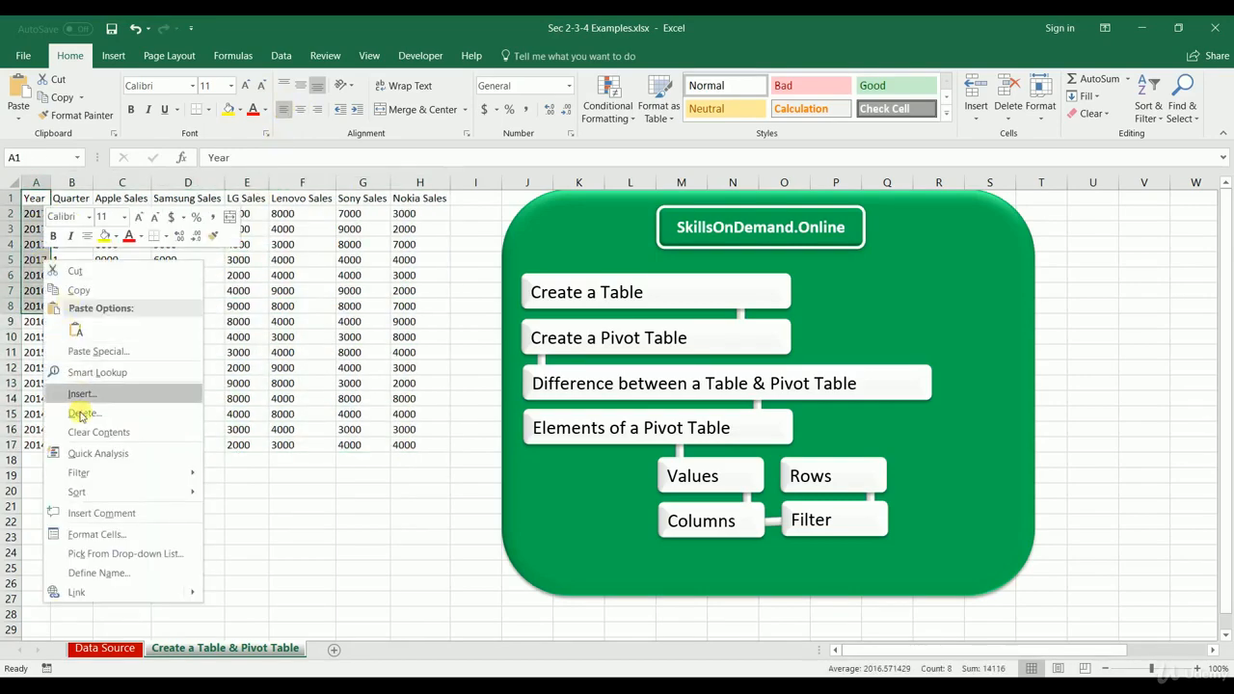
left_click(96, 525)
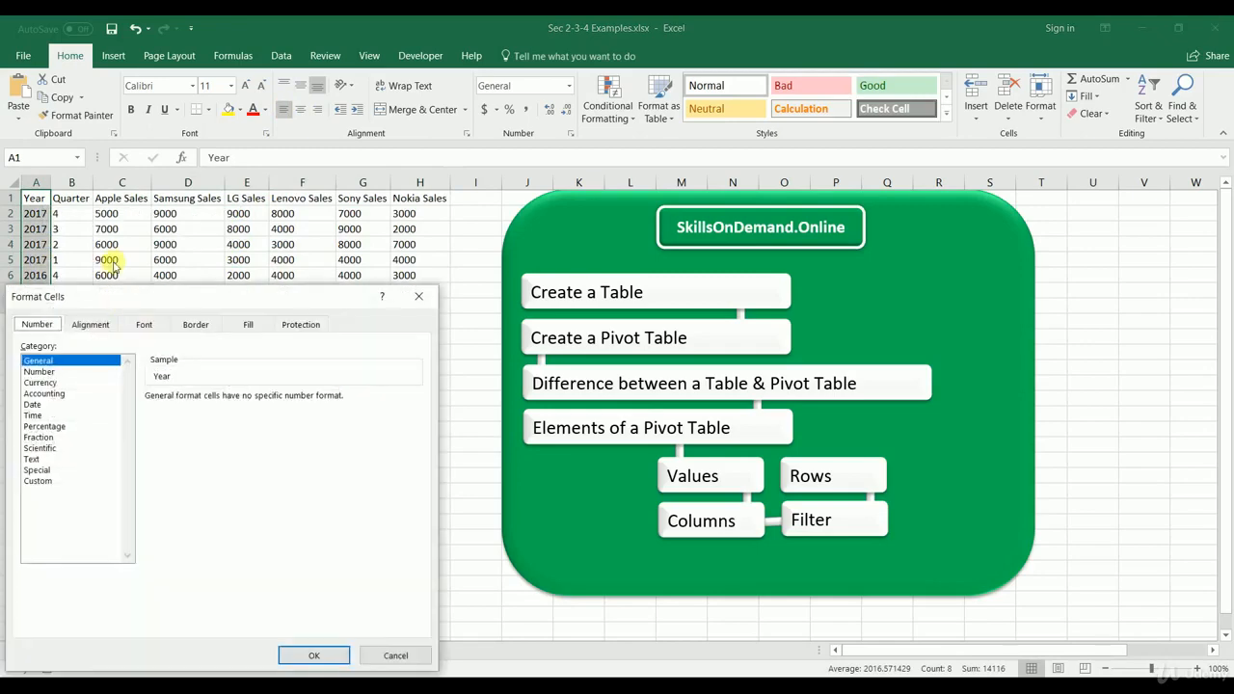
left_click(39, 382)
left_click(36, 405)
left_click(65, 426)
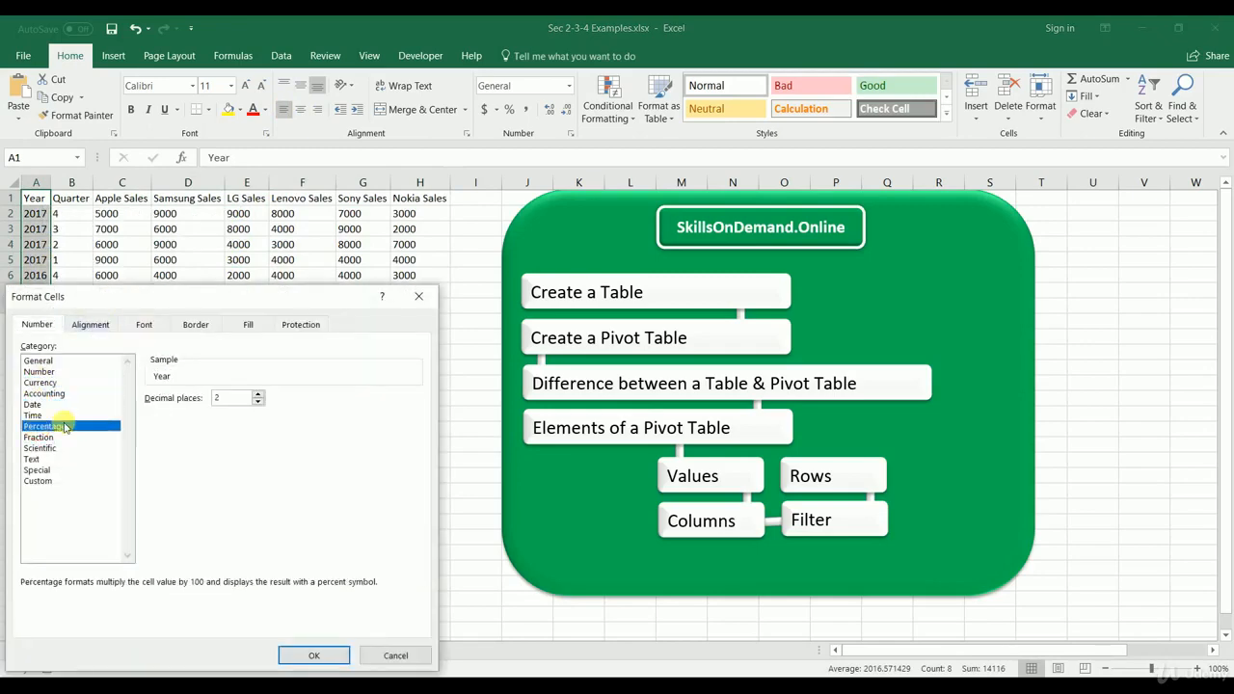
left_click(418, 296)
Step: Examine the header row and the data beneath it for unique column headings and a consistent layout
left_click_drag(45, 201, 427, 193)
left_click(244, 305)
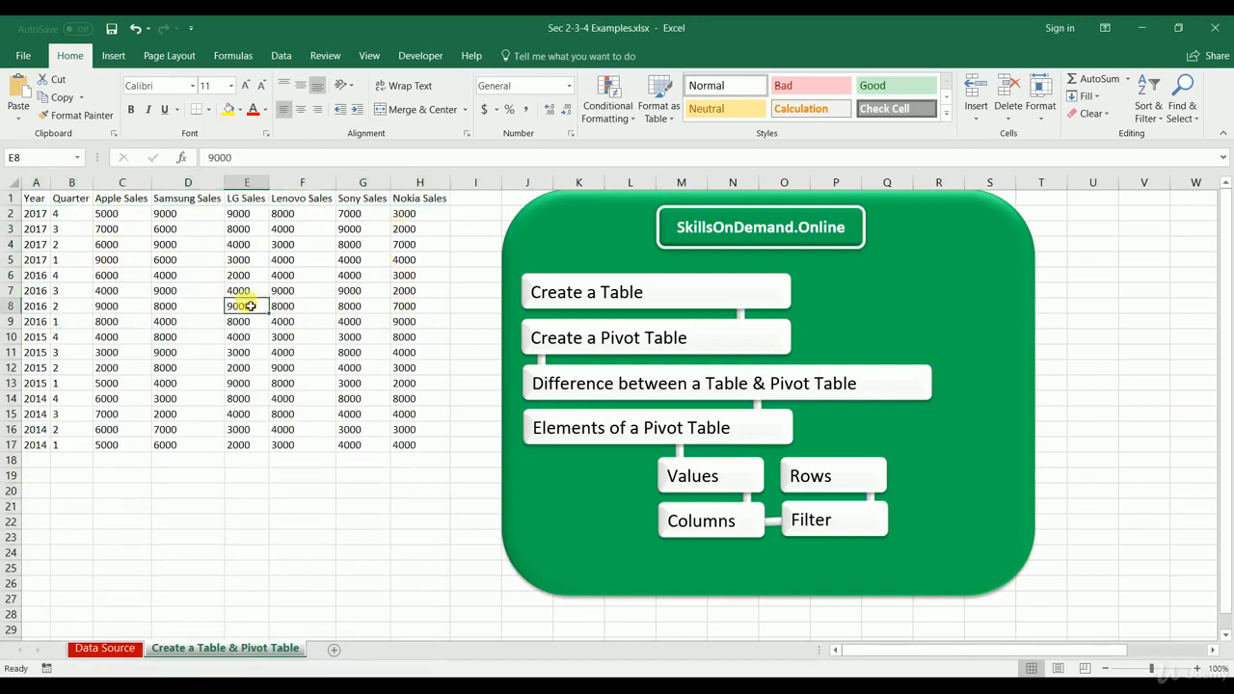
left_click_drag(34, 202, 33, 229)
left_click_drag(23, 336, 23, 444)
left_click_drag(76, 200, 138, 209)
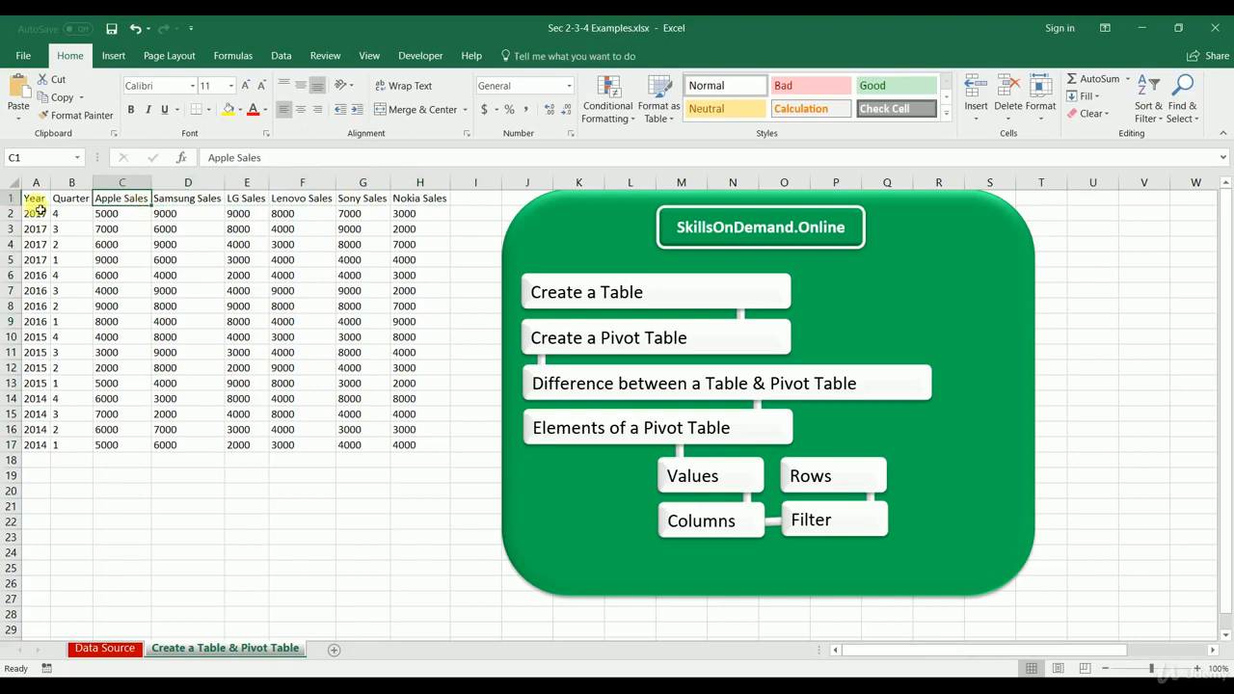
left_click_drag(39, 202, 40, 219)
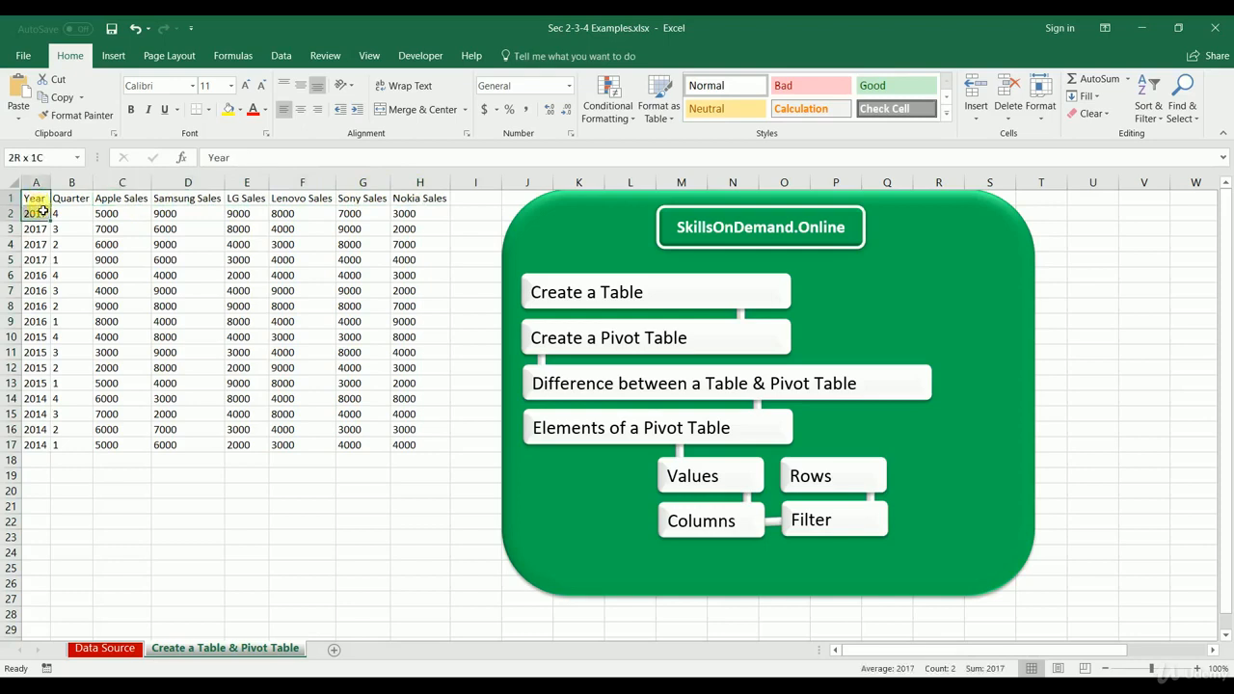
left_click(110, 229)
left_click(253, 261)
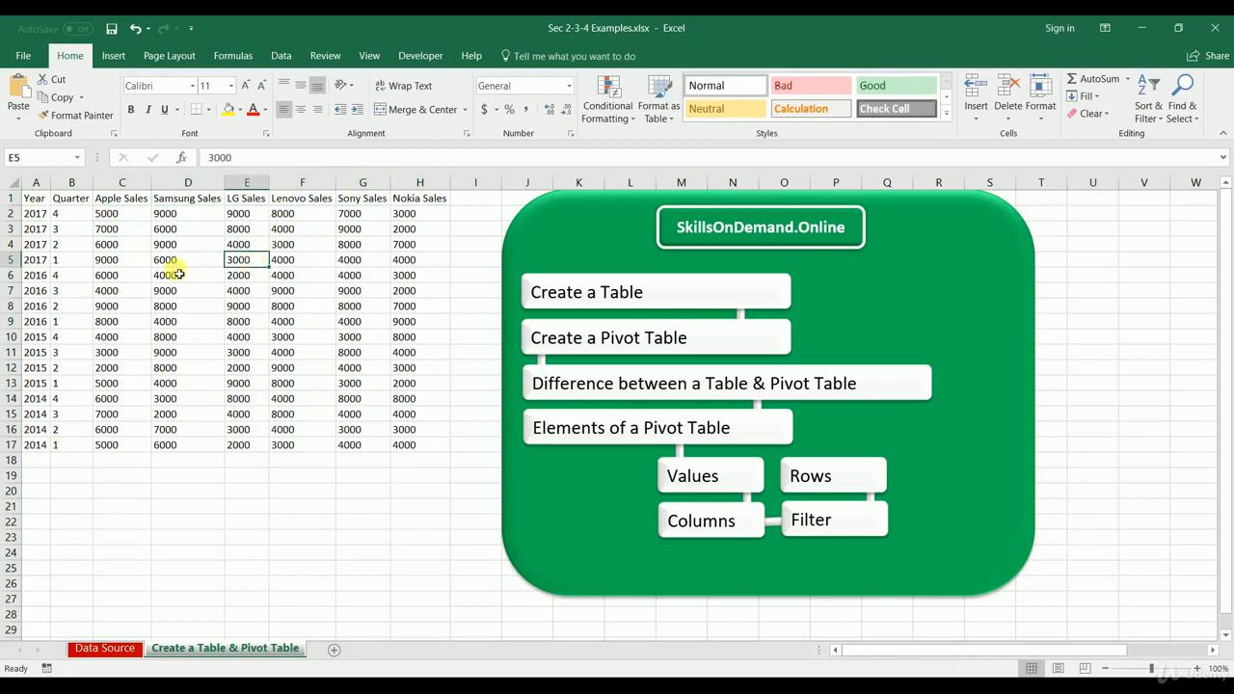
left_click(150, 275)
key("ctrl+a")
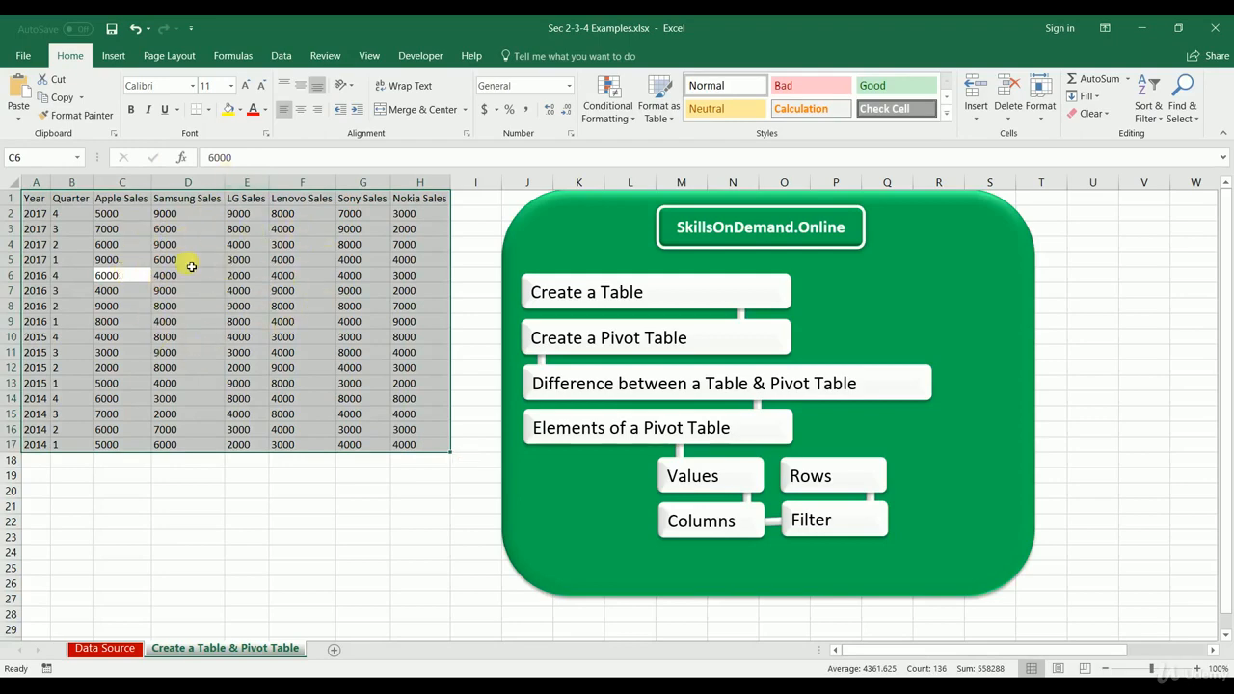
key("ctrl+t")
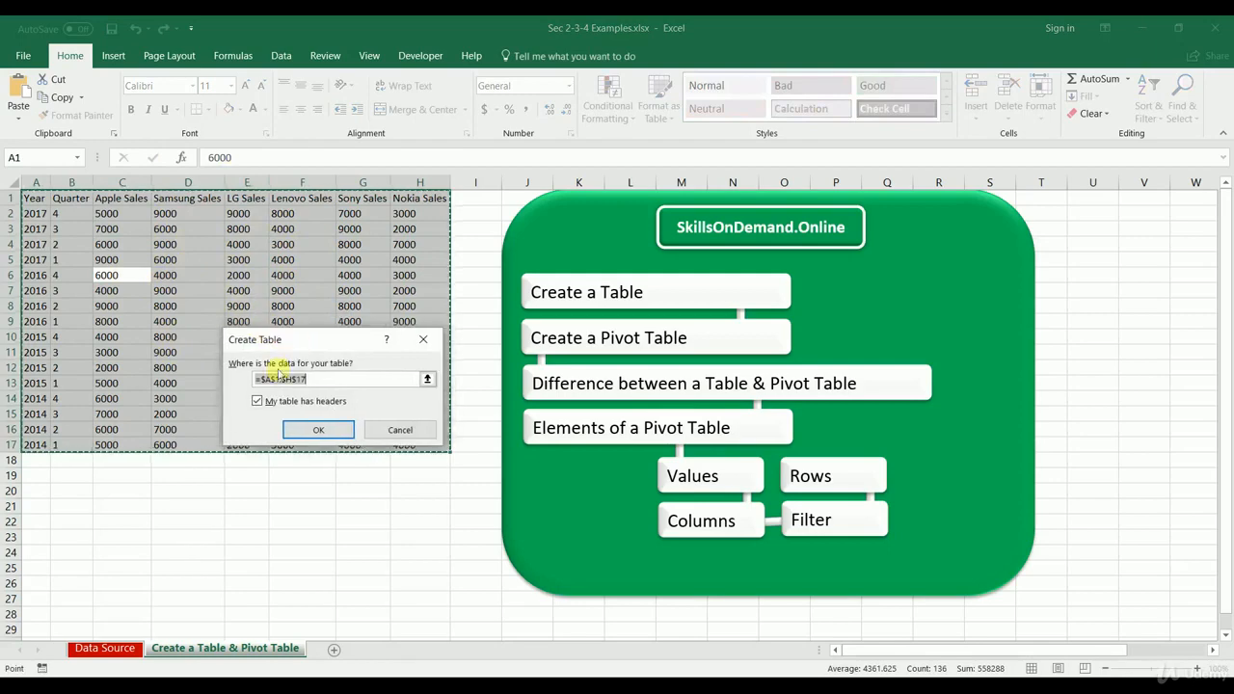
left_click_drag(290, 332, 234, 492)
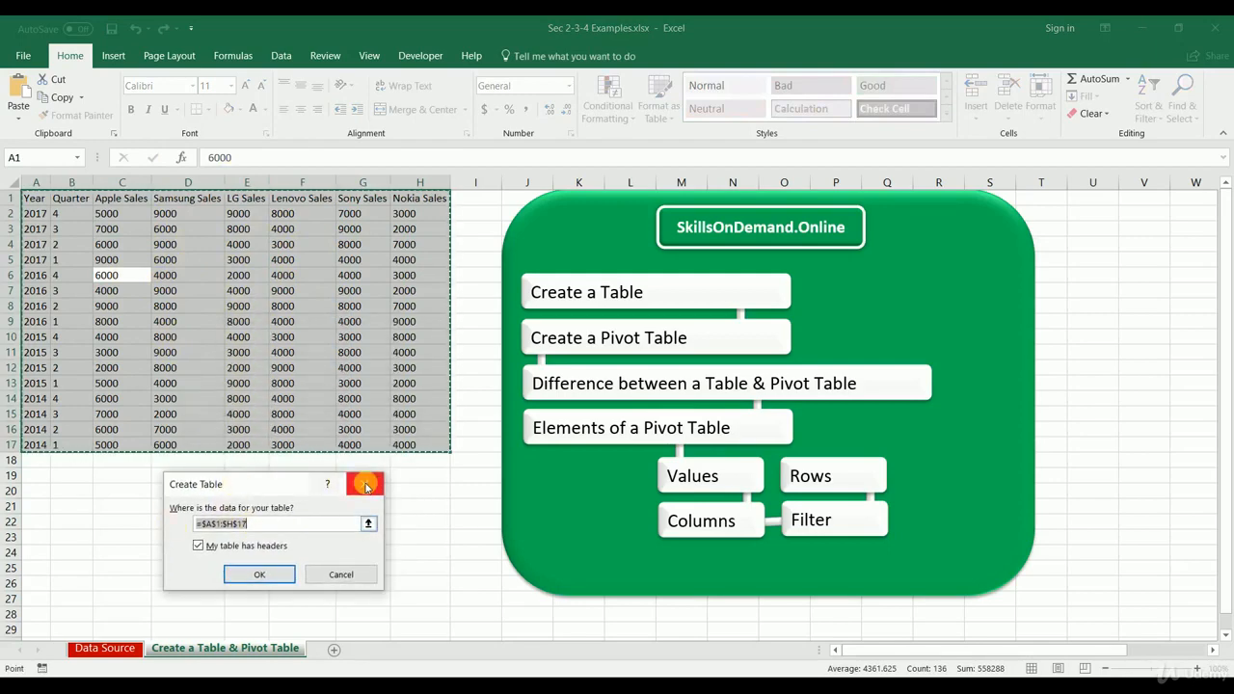
left_click(364, 484)
Step: Convert the data range A1:H17 into a table with headers
left_click(247, 273)
left_click(113, 55)
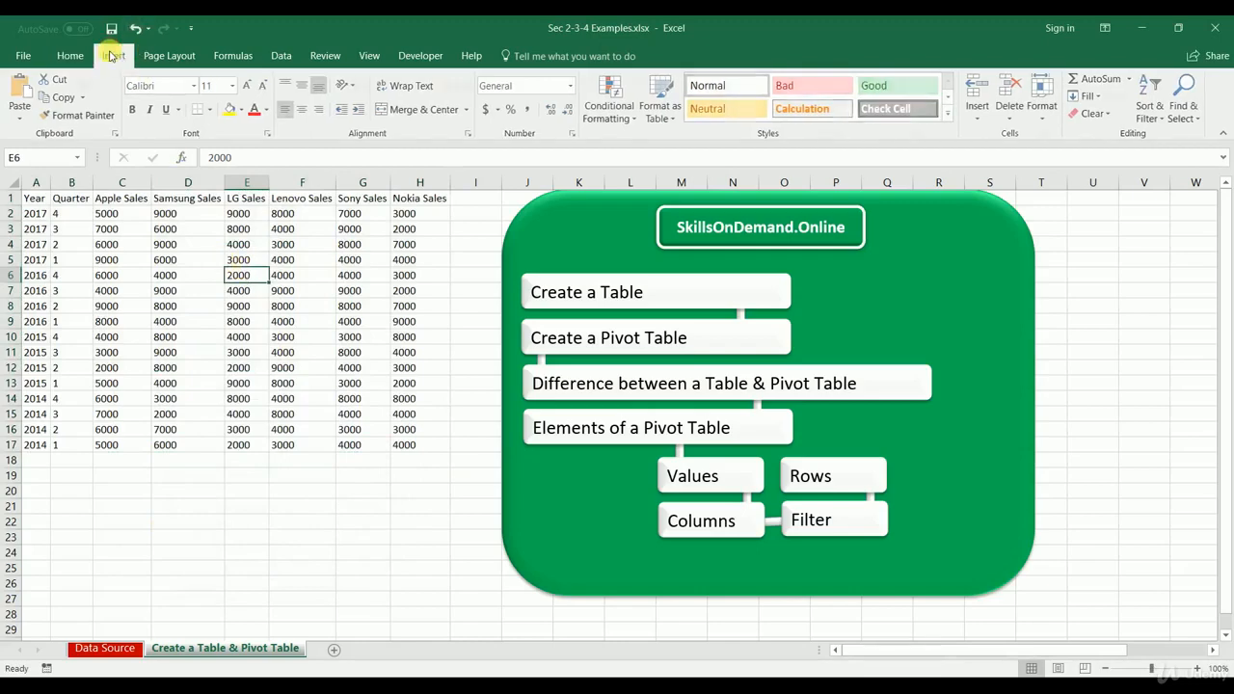
left_click(132, 100)
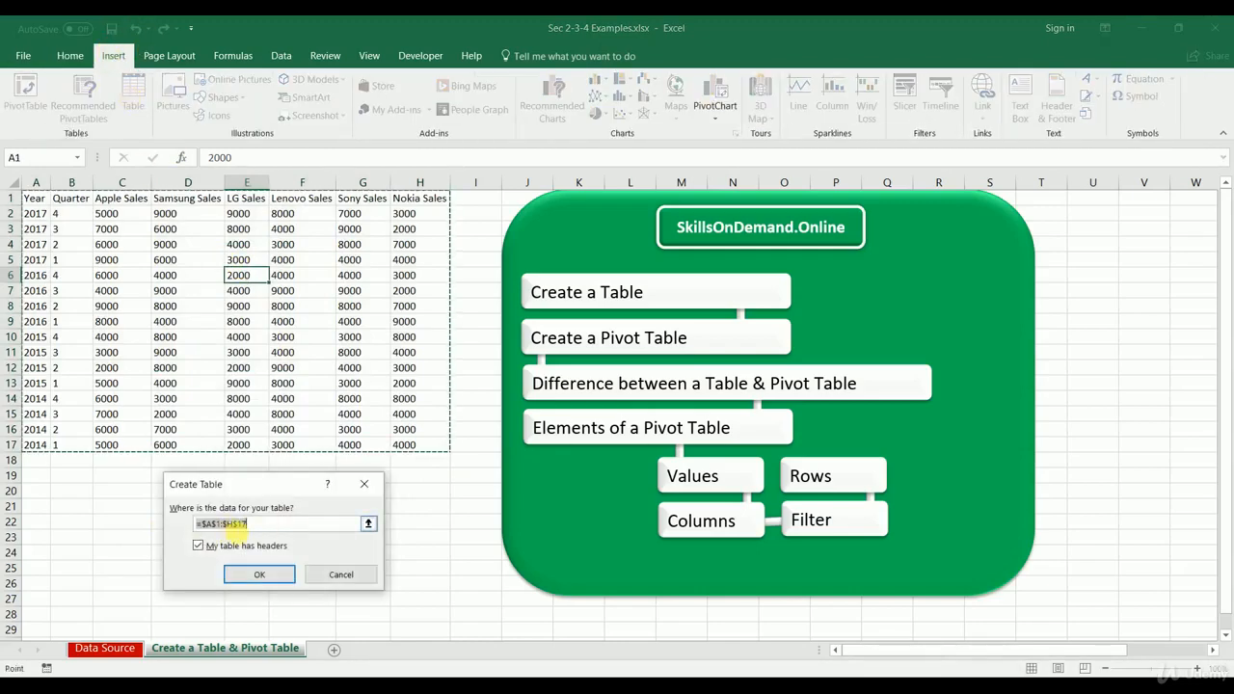
left_click(198, 545)
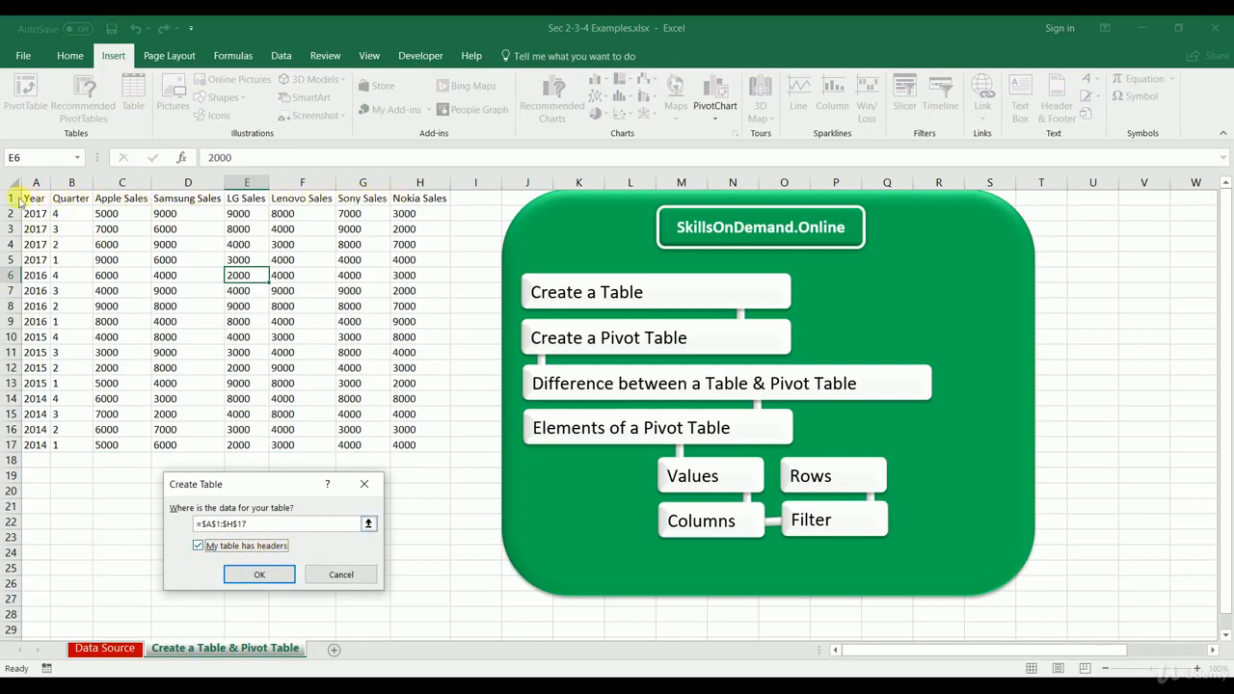
left_click(260, 575)
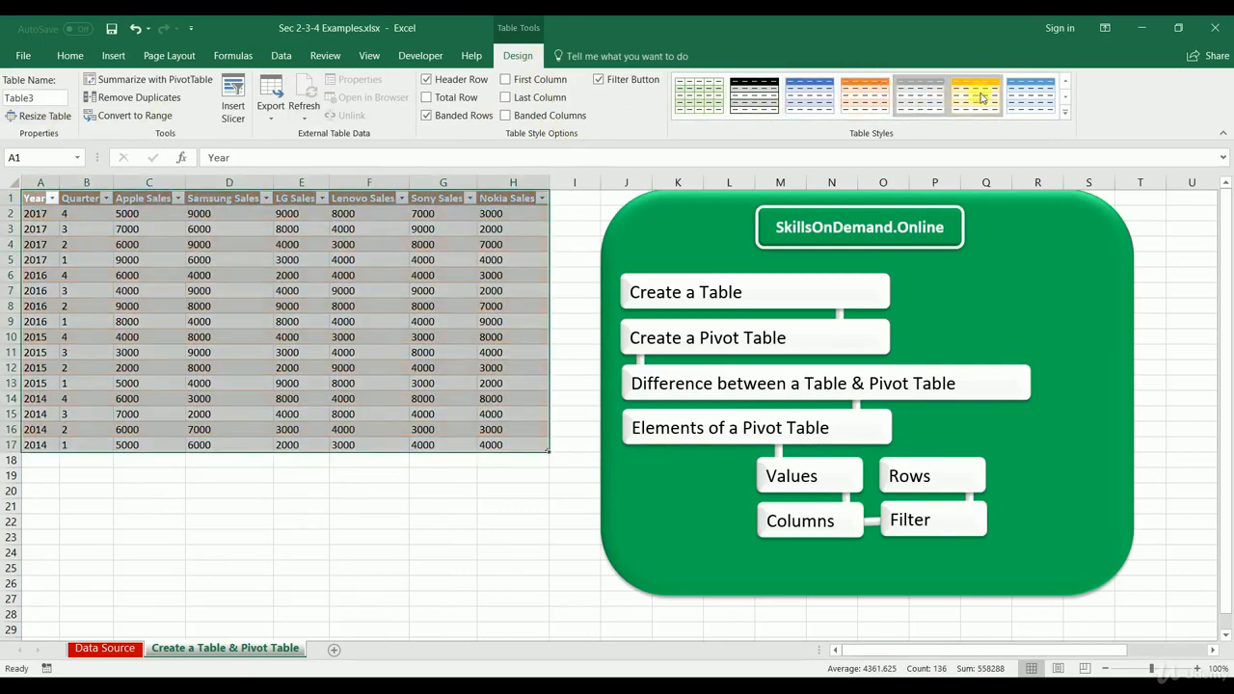
Step: Try other table styles on the new table and undo the style changes
left_click(741, 103)
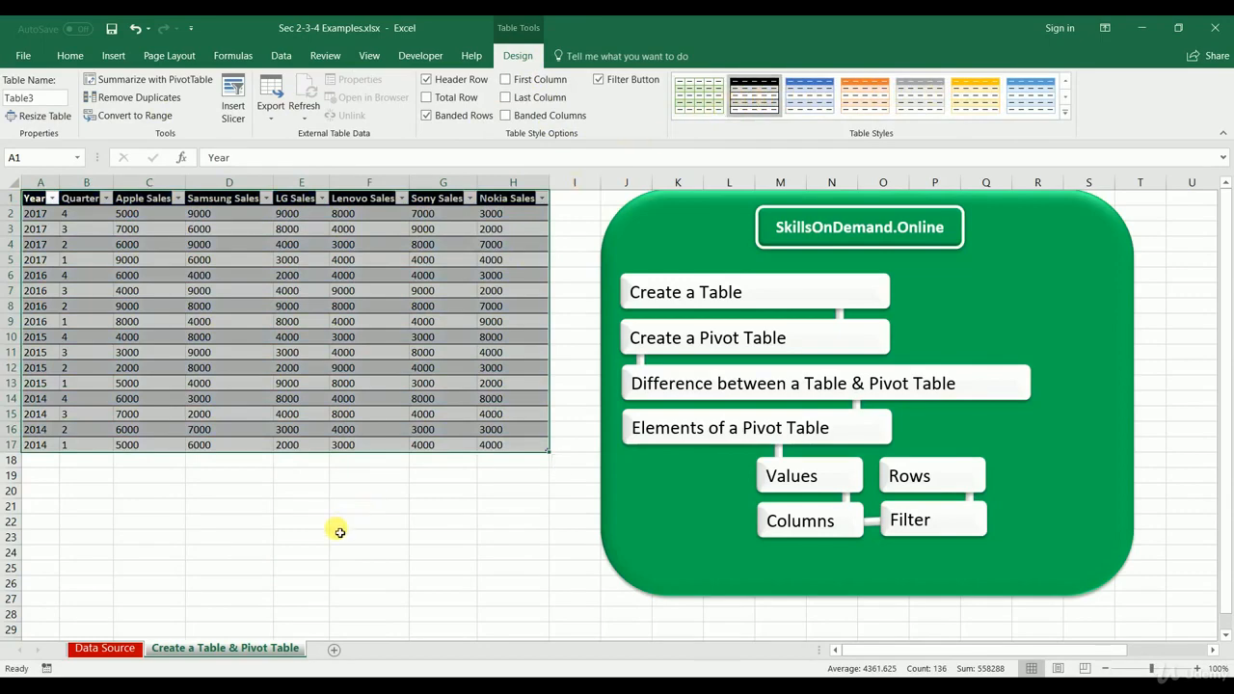
left_click(339, 527)
key("ctrl+z")
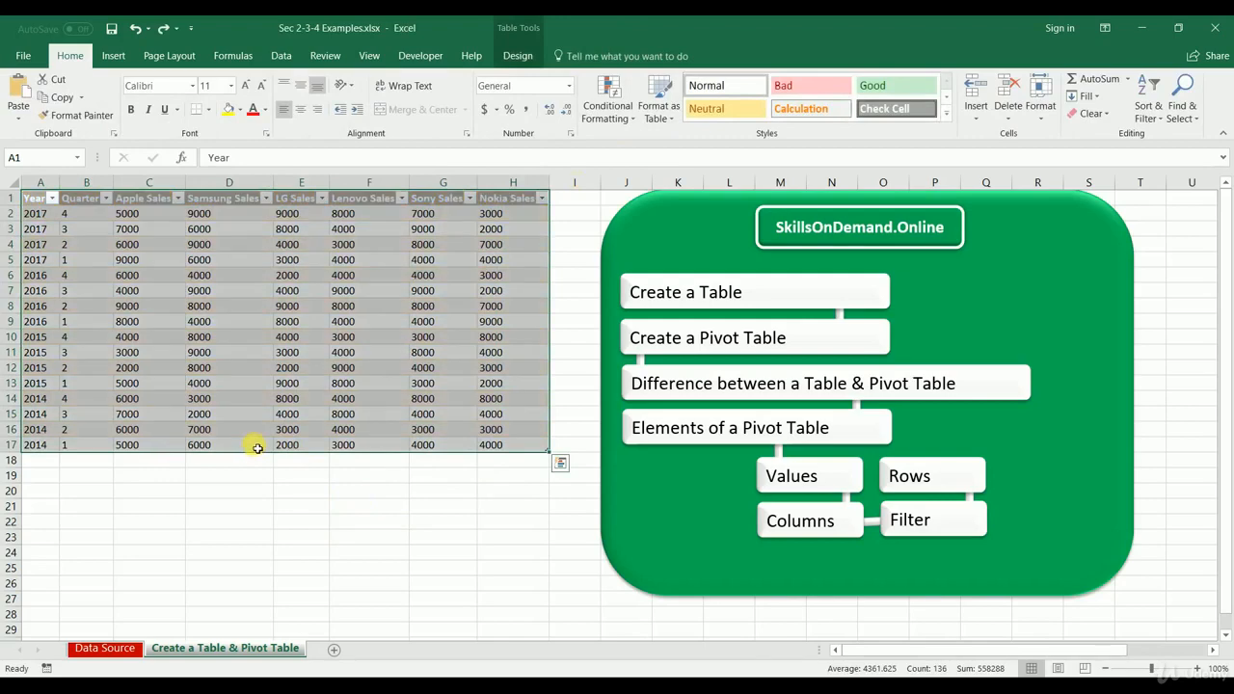
key("ctrl+z")
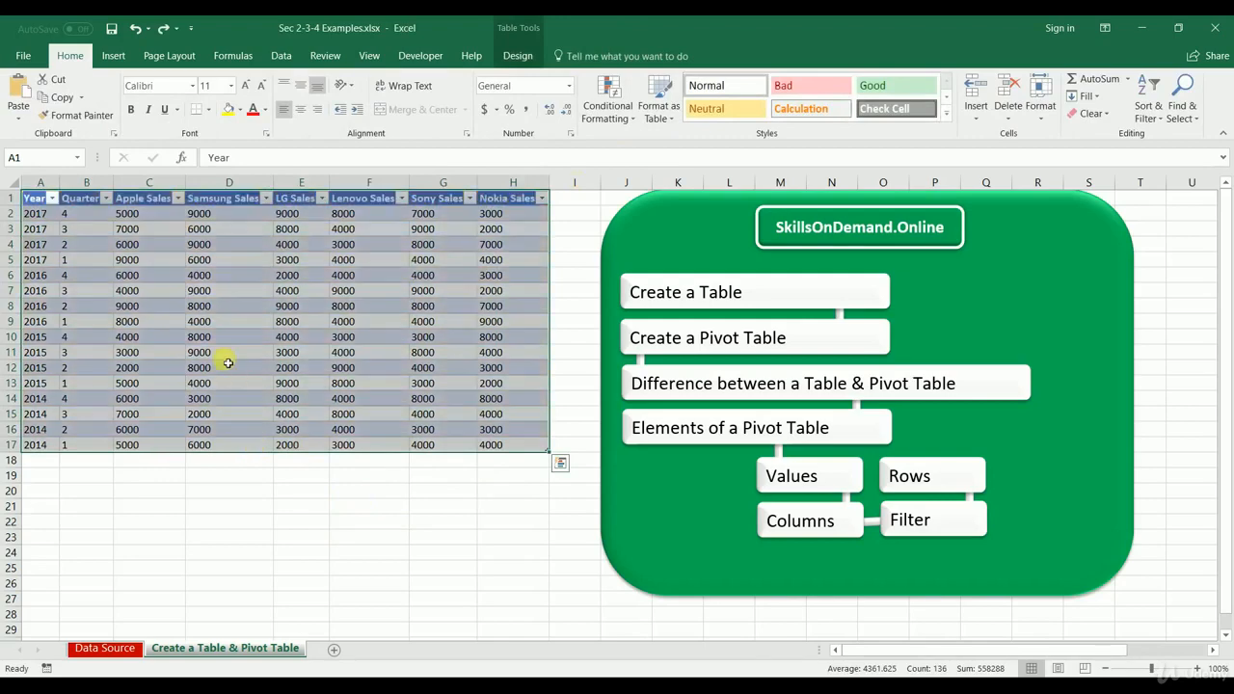
Step: Open the recommended PivotTables for the table, enlarge the dialog and compare the first three suggested layouts
left_click(112, 55)
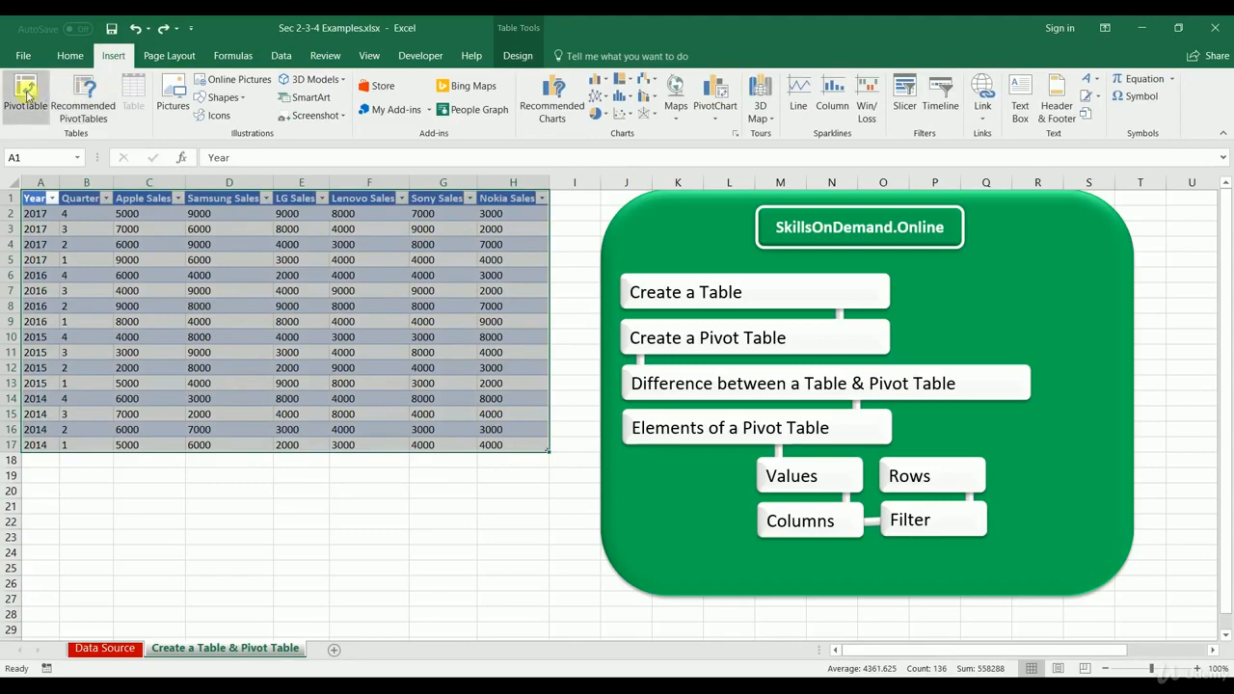
left_click(81, 96)
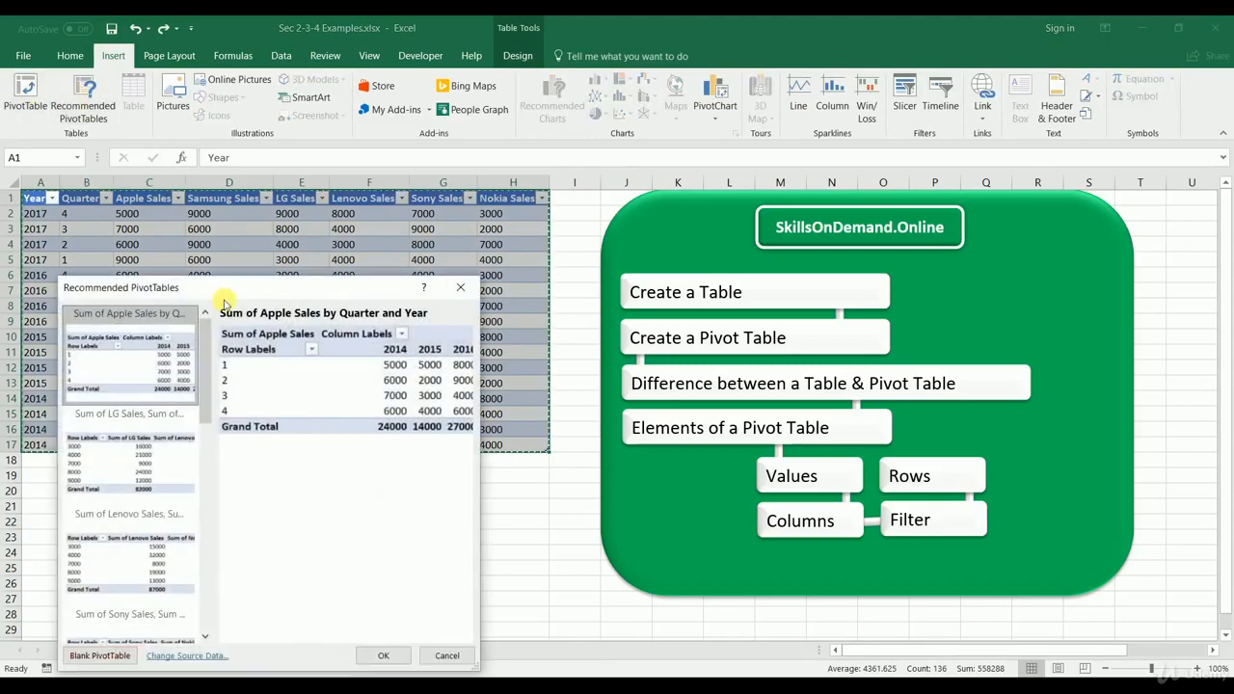
left_click_drag(224, 292, 234, 256)
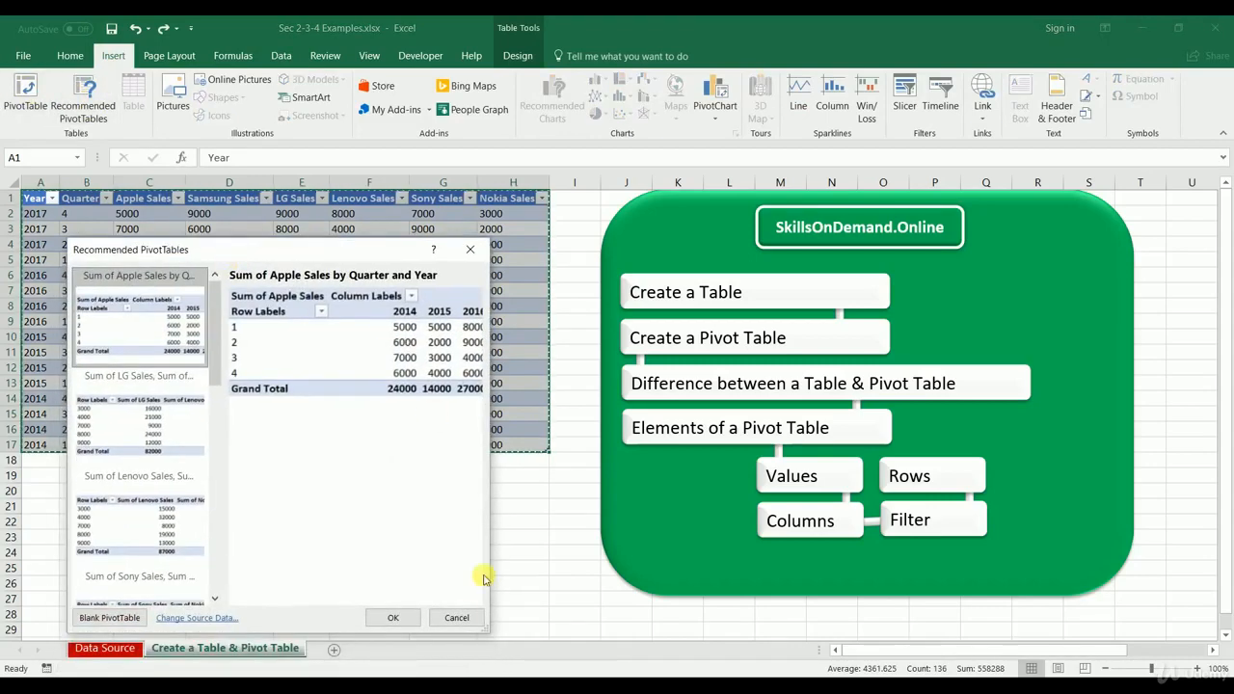
left_click_drag(492, 636, 808, 644)
left_click(139, 414)
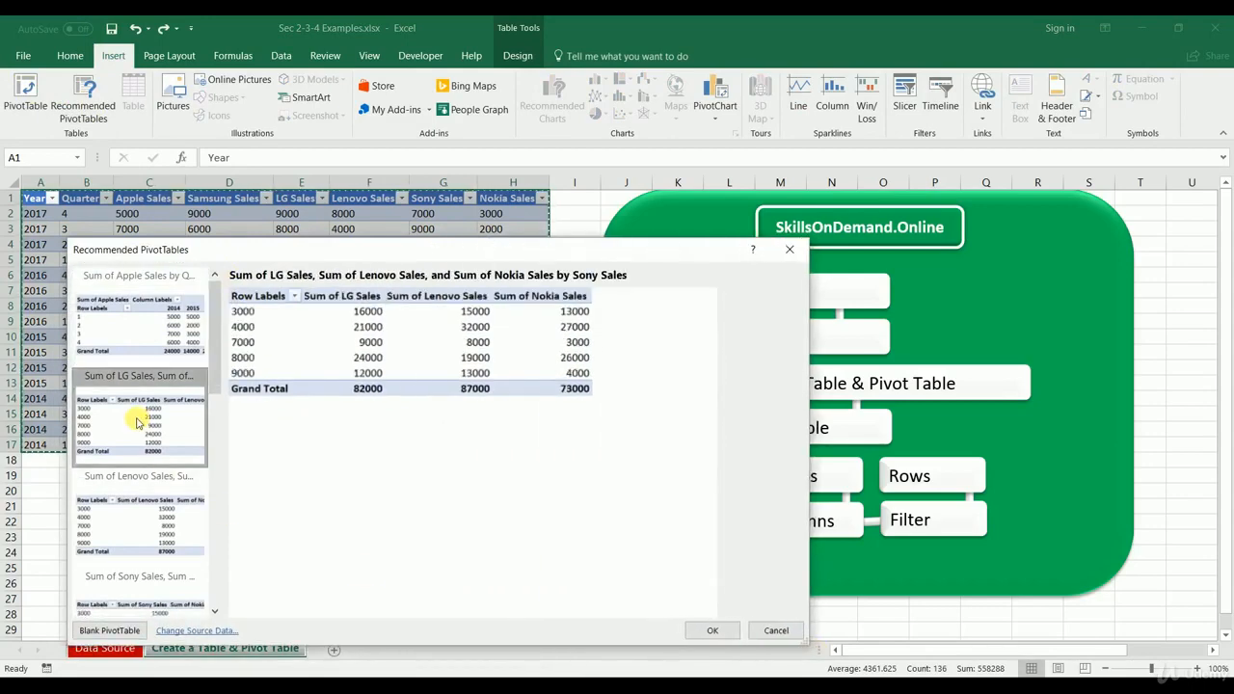
left_click(143, 508)
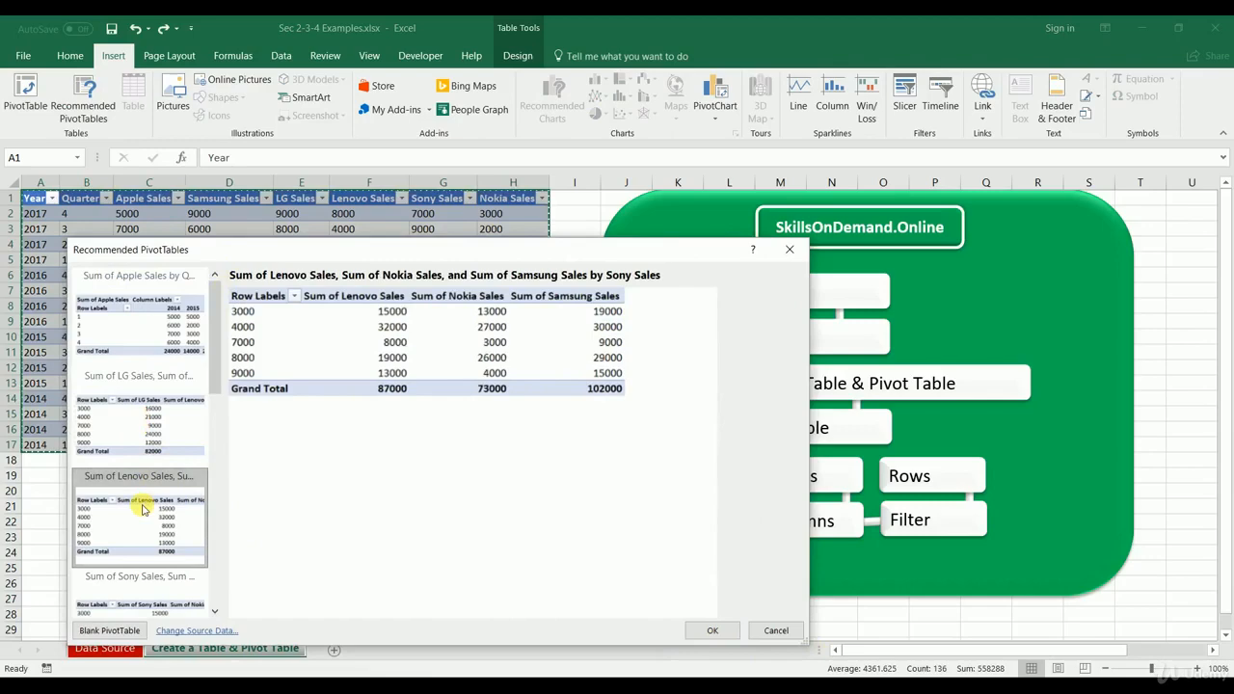
left_click(138, 420)
left_click(130, 337)
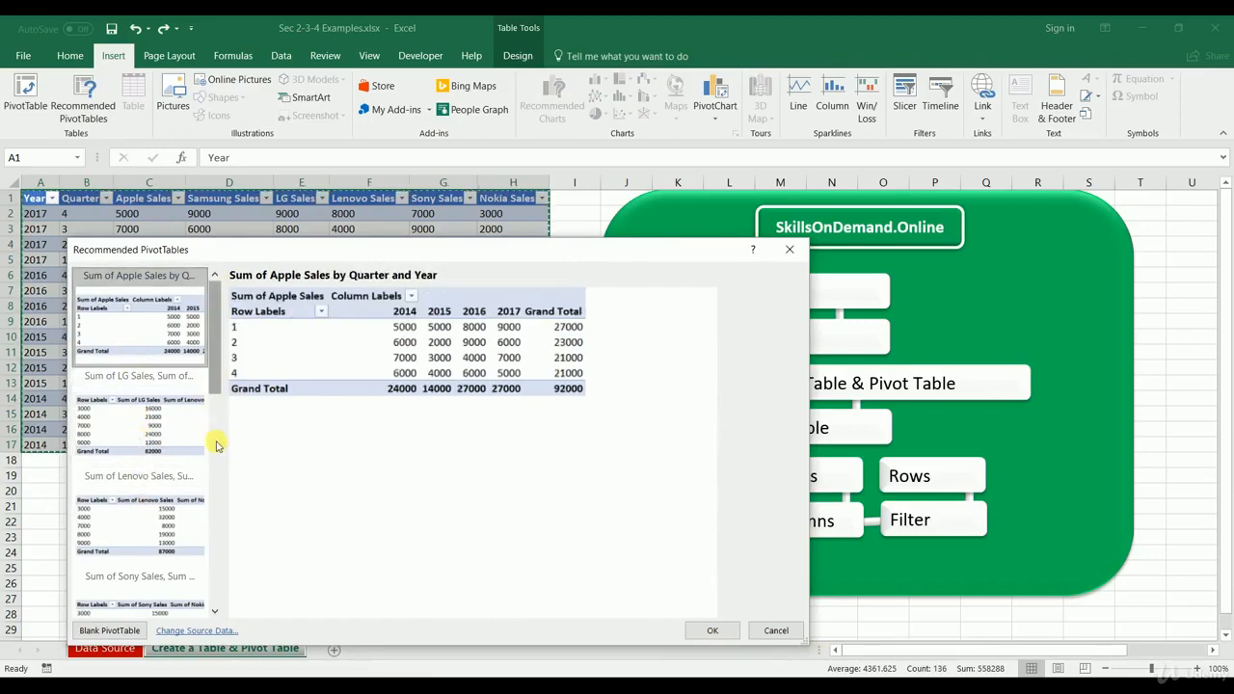
Step: Preview further recommended layouts, including those for Nokia Sales, Quarter and Apple Sales, and leave without inserting one
scroll(217, 445, "down", 2)
left_click(173, 553)
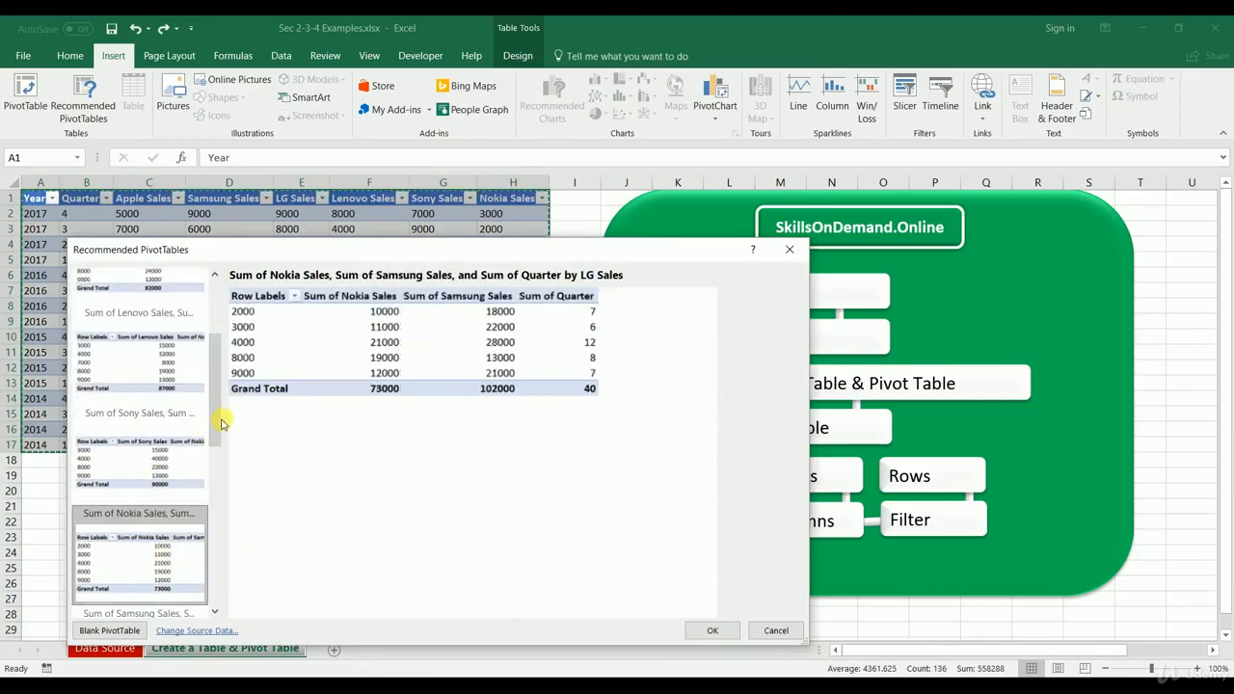
scroll(162, 557, "down", 3)
left_click(162, 557)
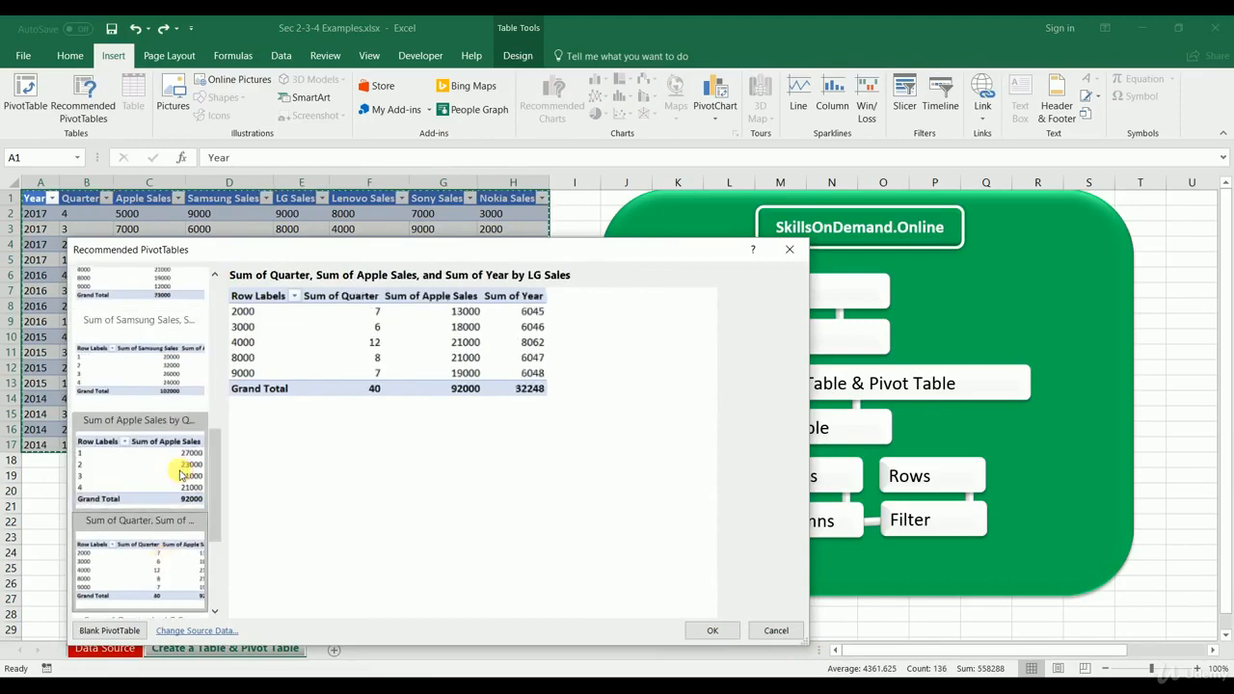
left_click(179, 471)
left_click(800, 248)
Step: Create a PivotTable from Table3 on the existing worksheet, placed at cell U1 of the Create a Table & Pivot Table sheet
left_click(26, 87)
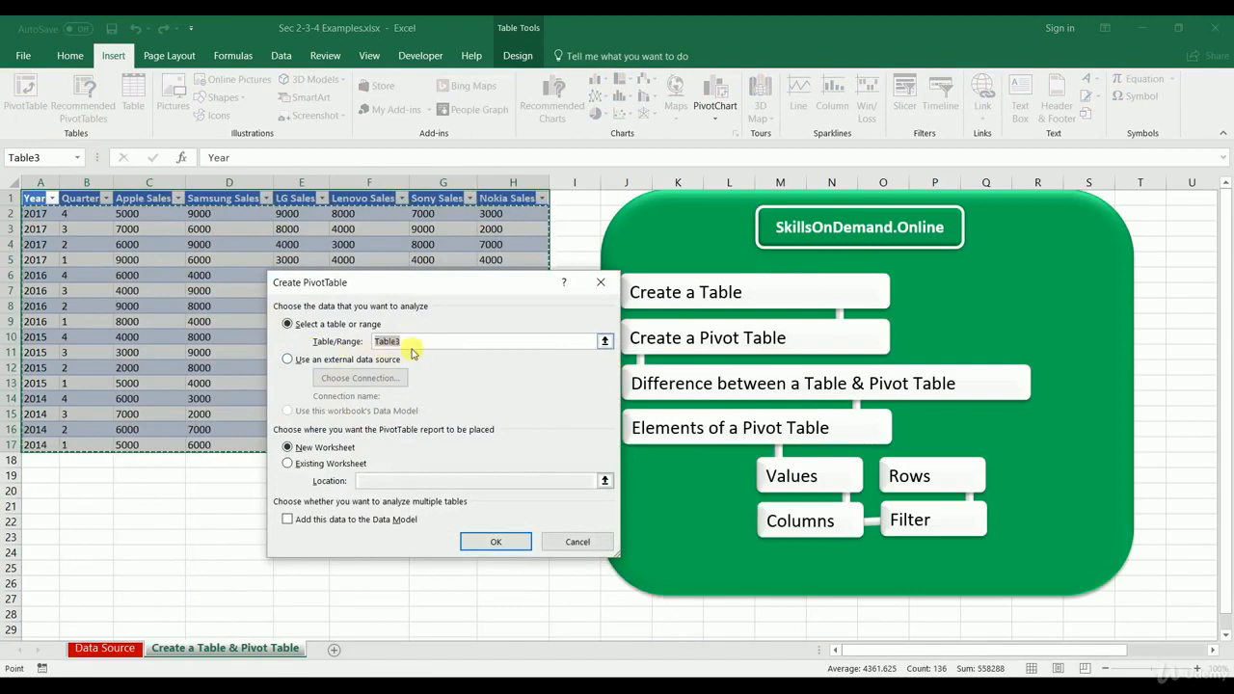
left_click(287, 360)
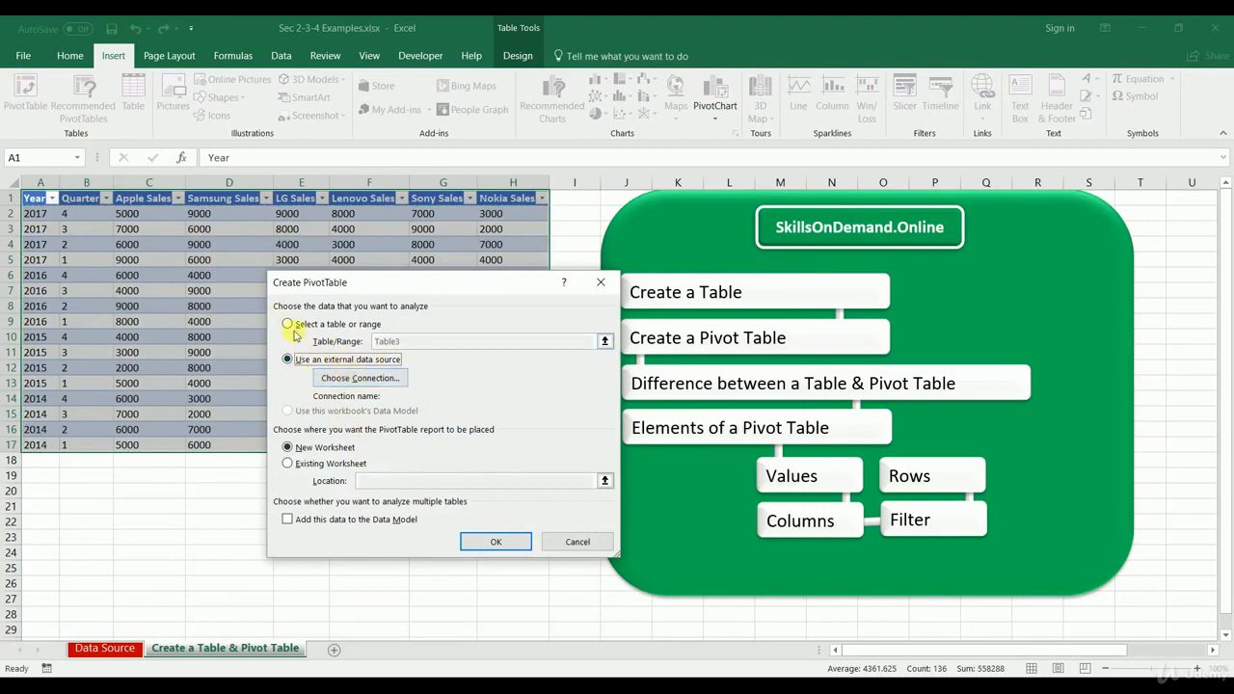
left_click(289, 327)
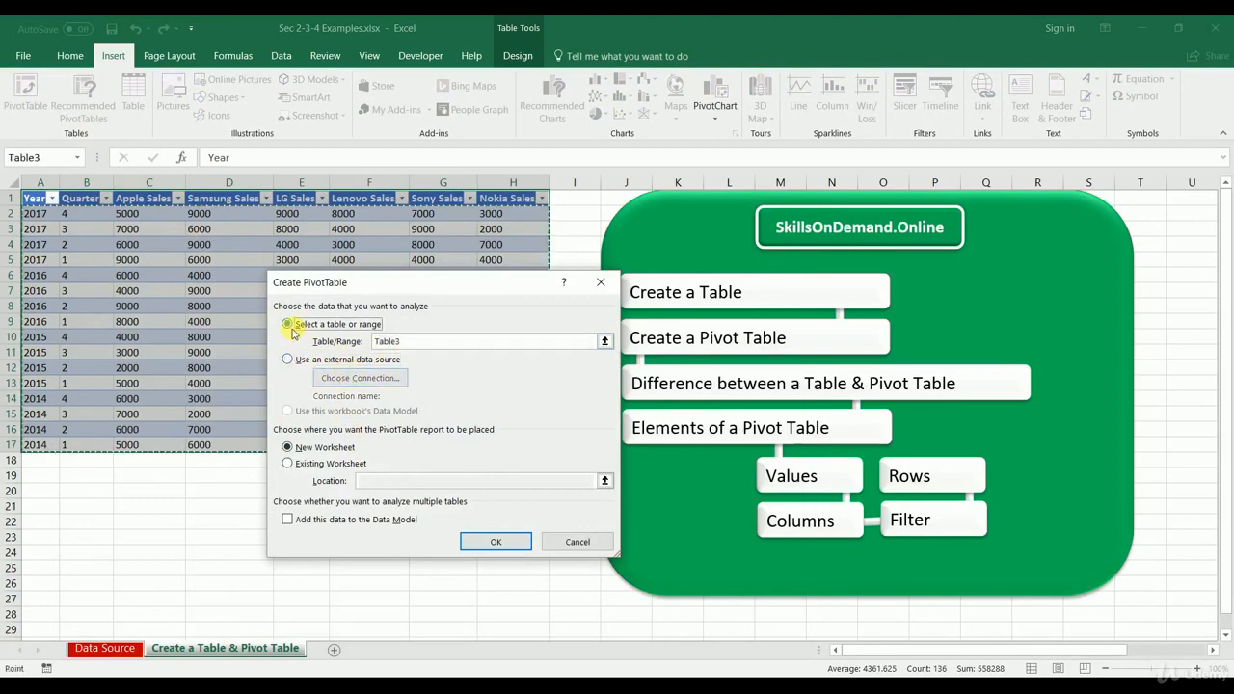
left_click(289, 464)
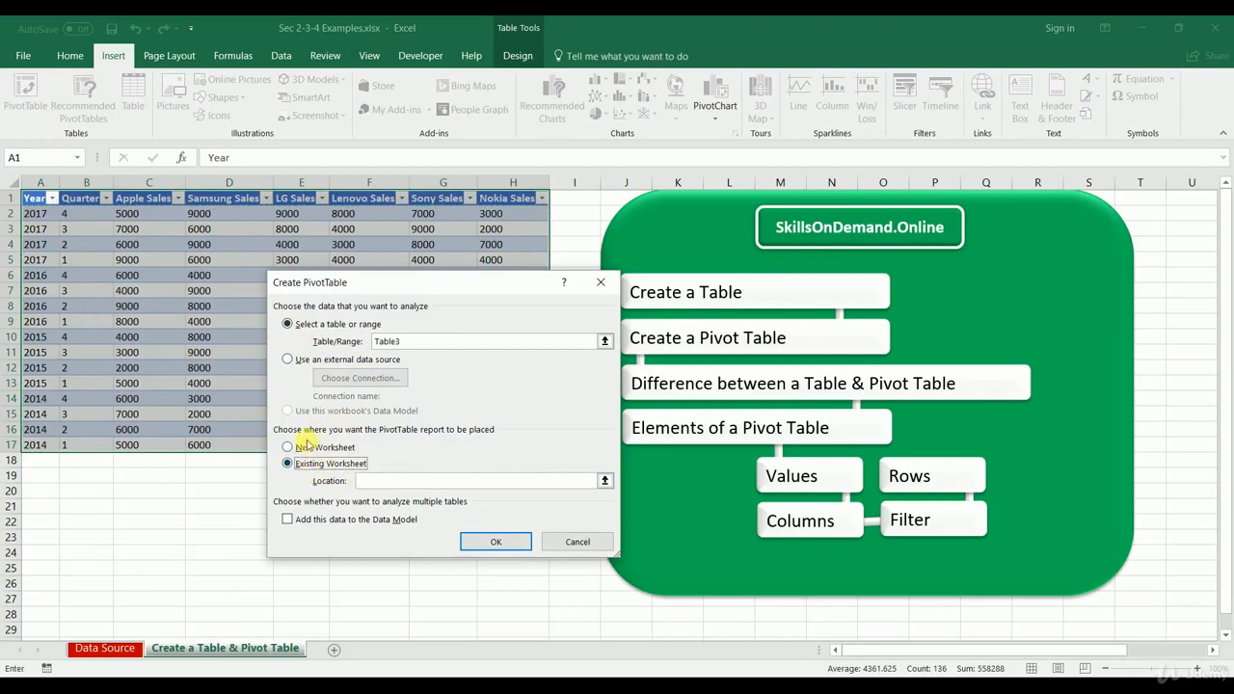
left_click(604, 481)
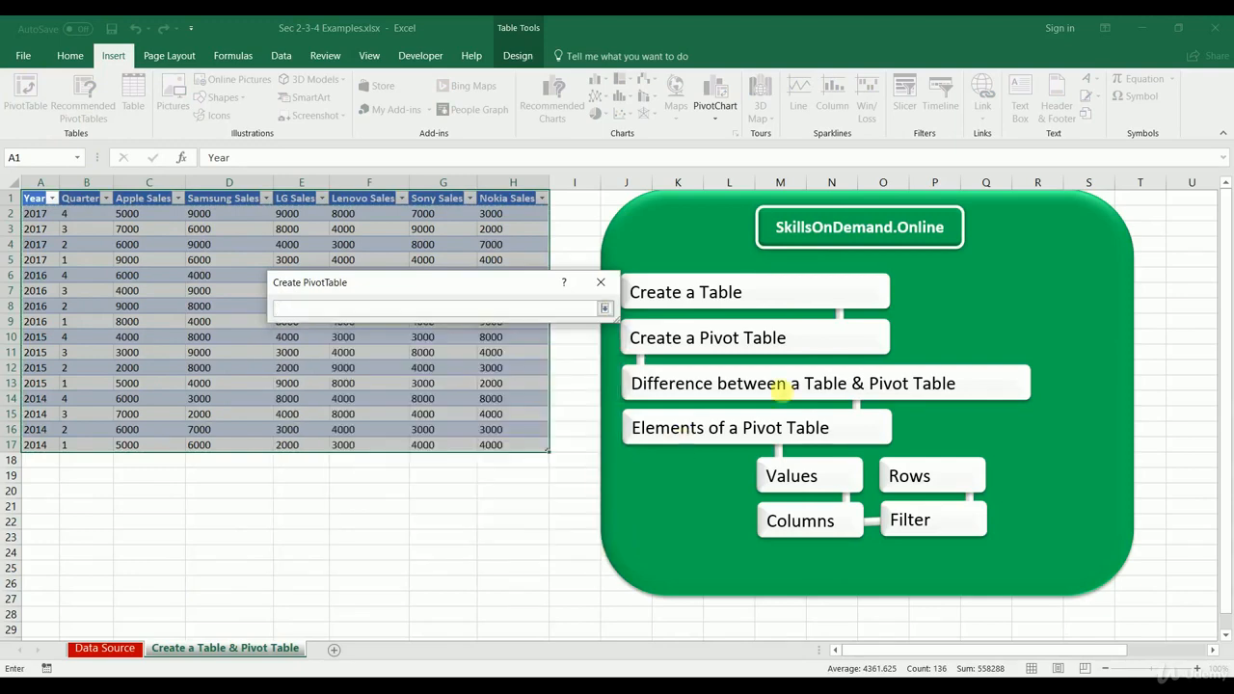
left_click(1200, 200)
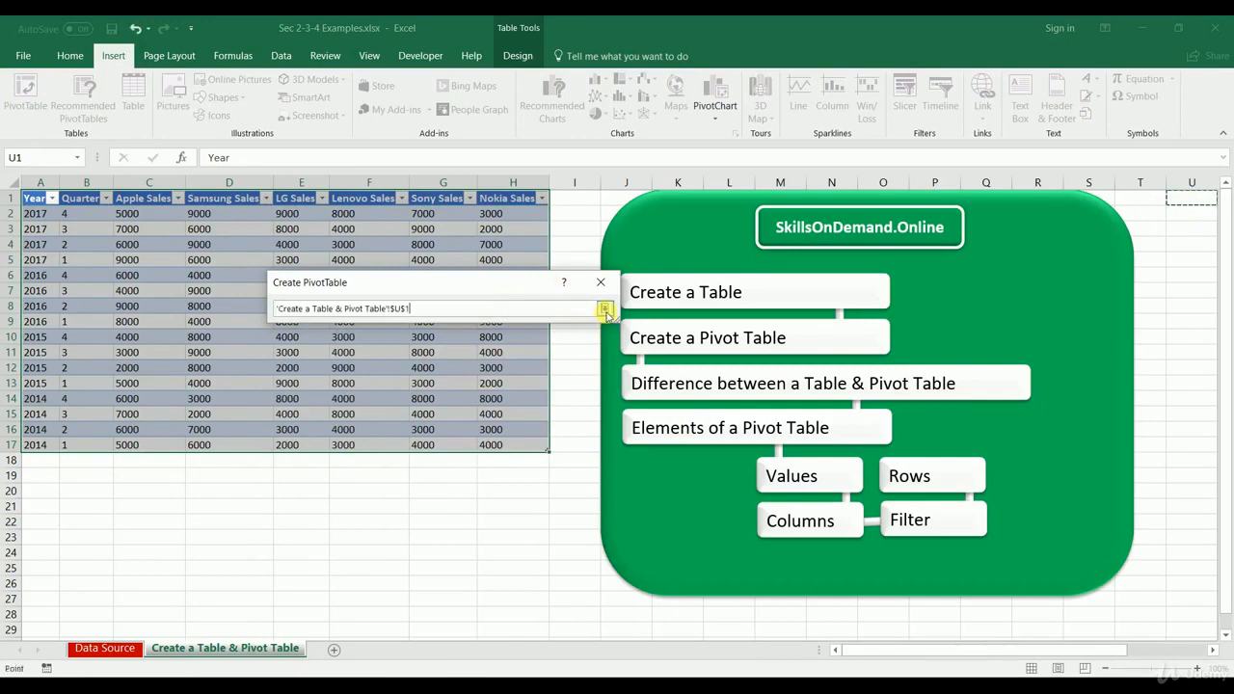
left_click(605, 308)
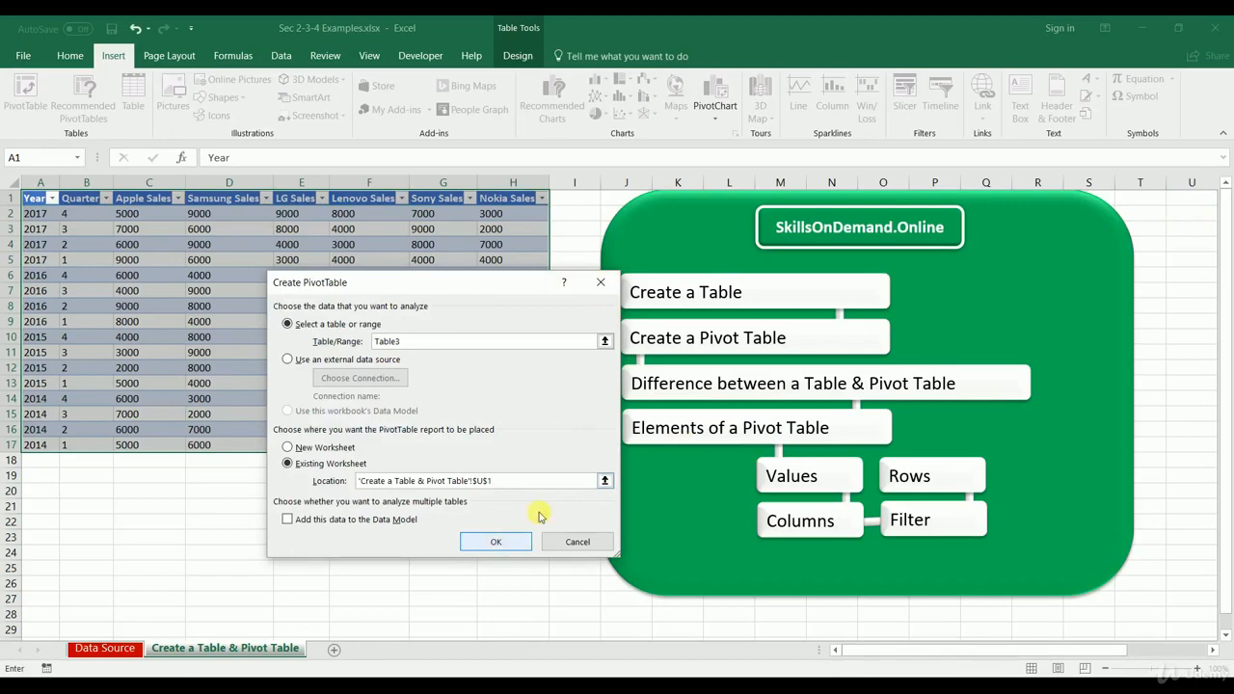
left_click(496, 540)
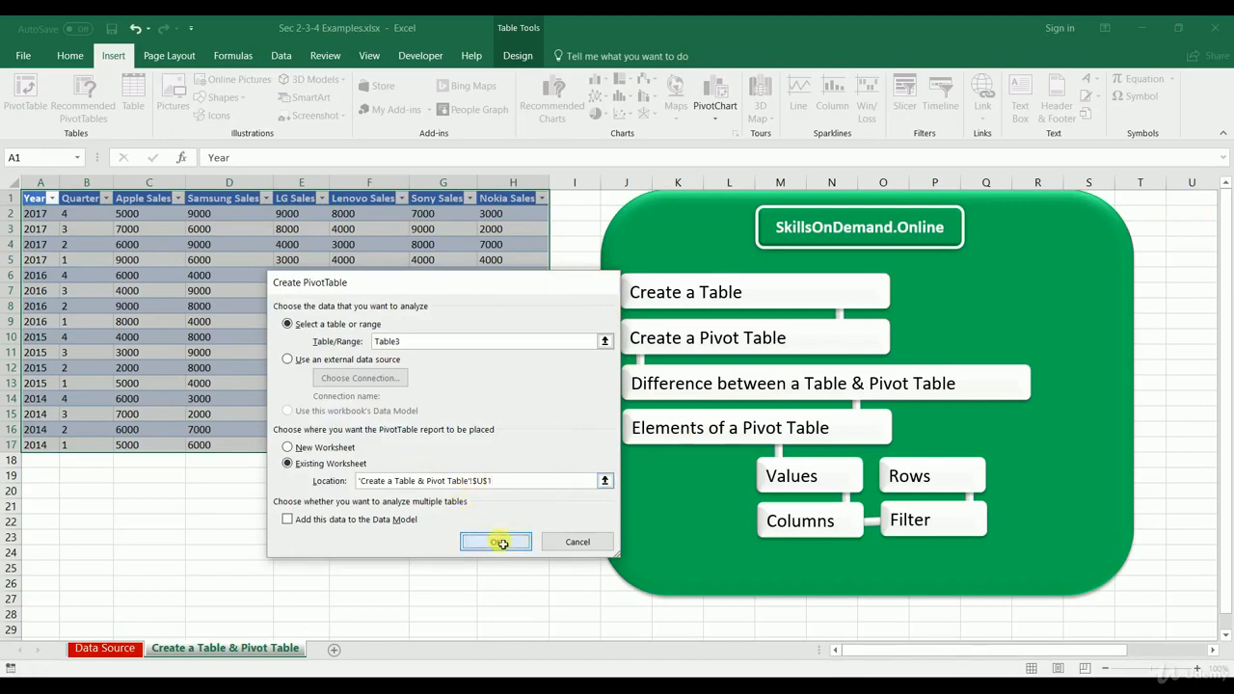
left_click_drag(865, 653, 1014, 644)
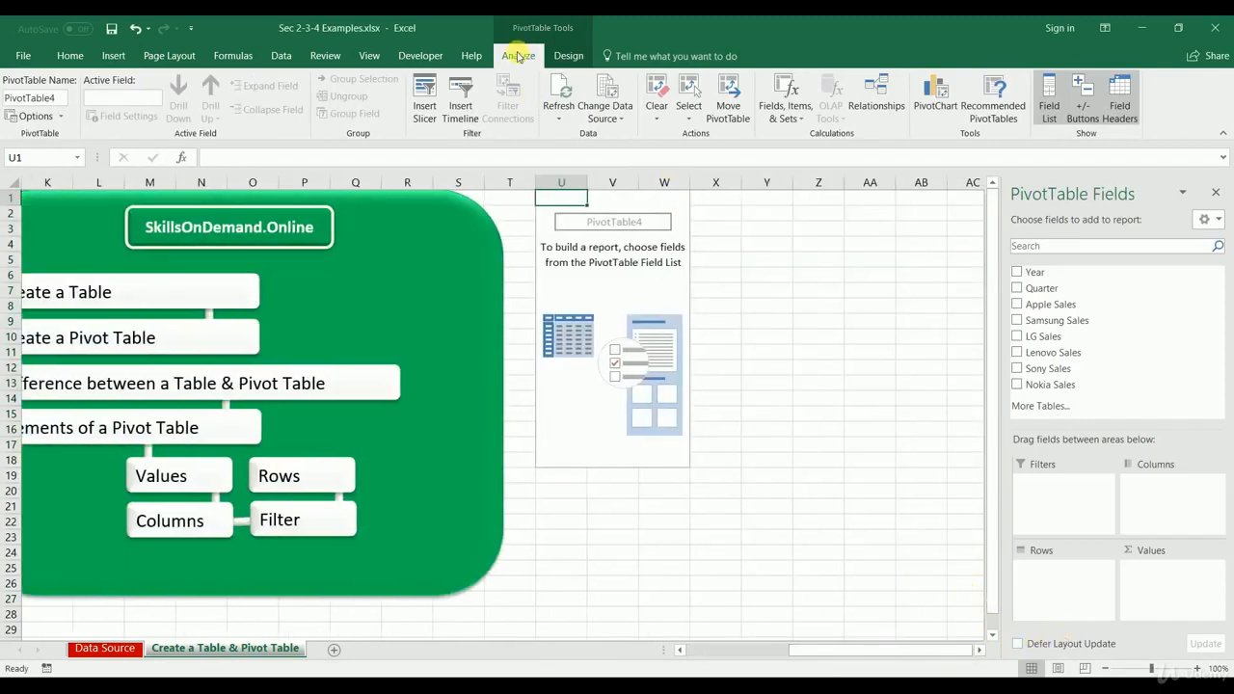
Step: Hide the PivotTable field list and show it again
left_click(1060, 104)
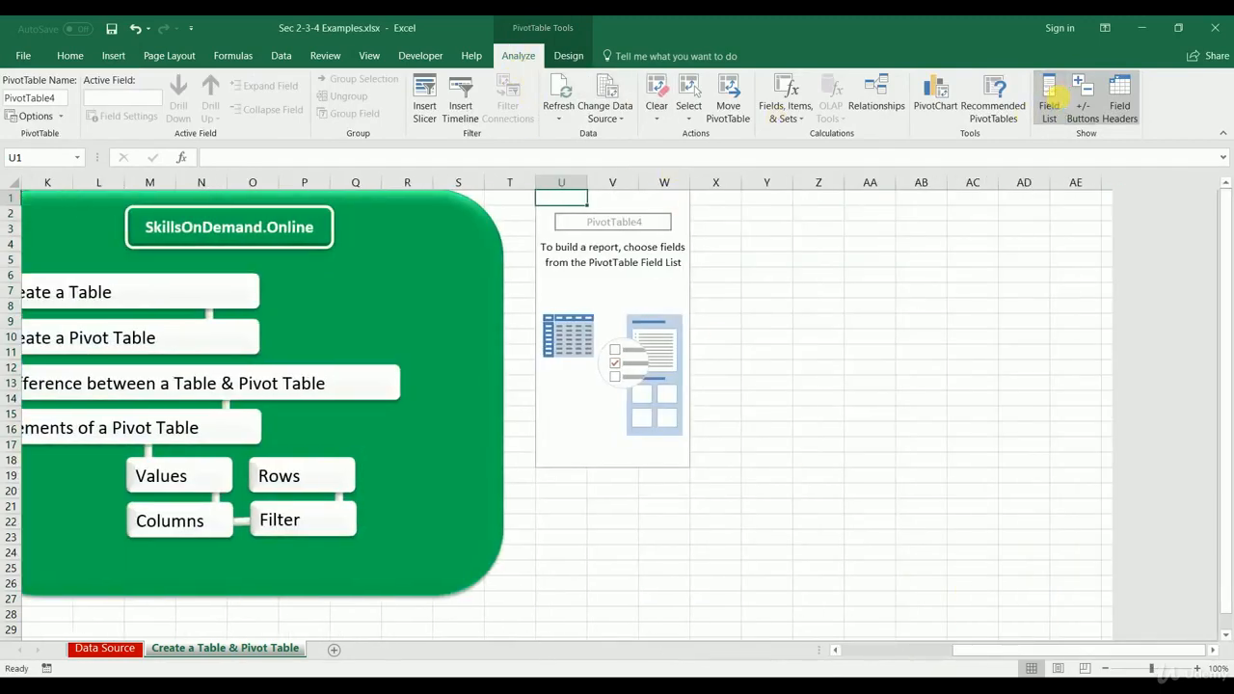
left_click(1058, 104)
left_click(1059, 104)
left_click(1059, 103)
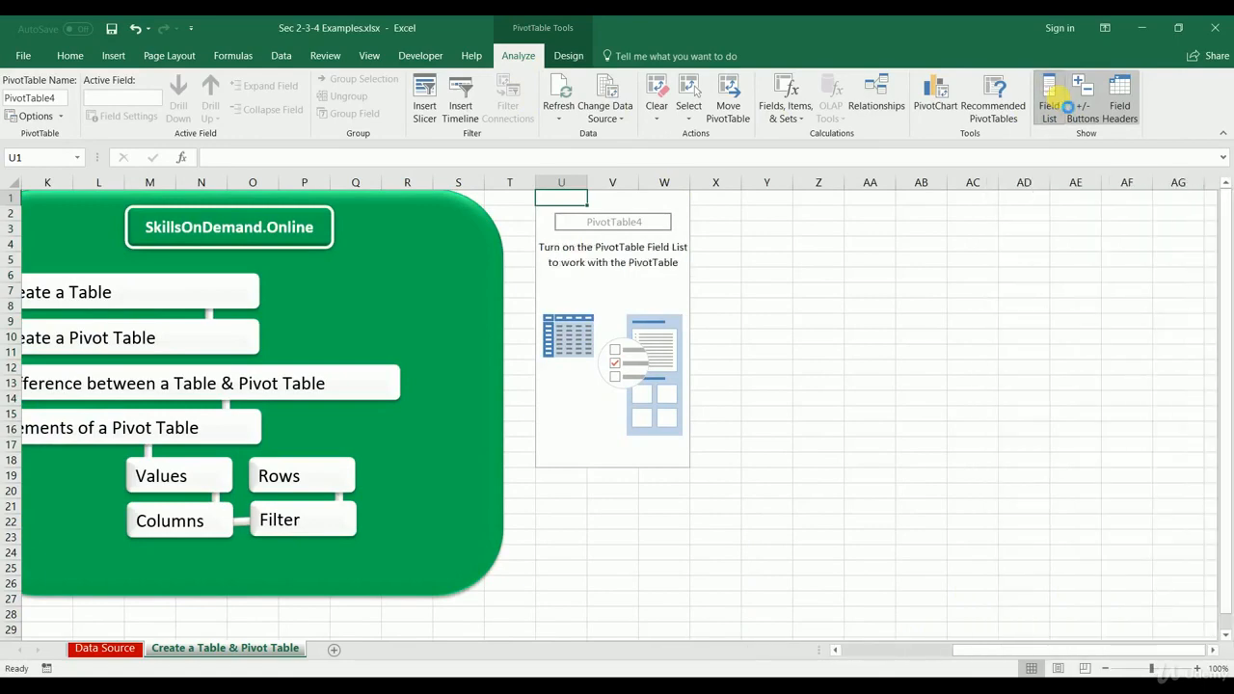
left_click(1058, 104)
left_click(1058, 104)
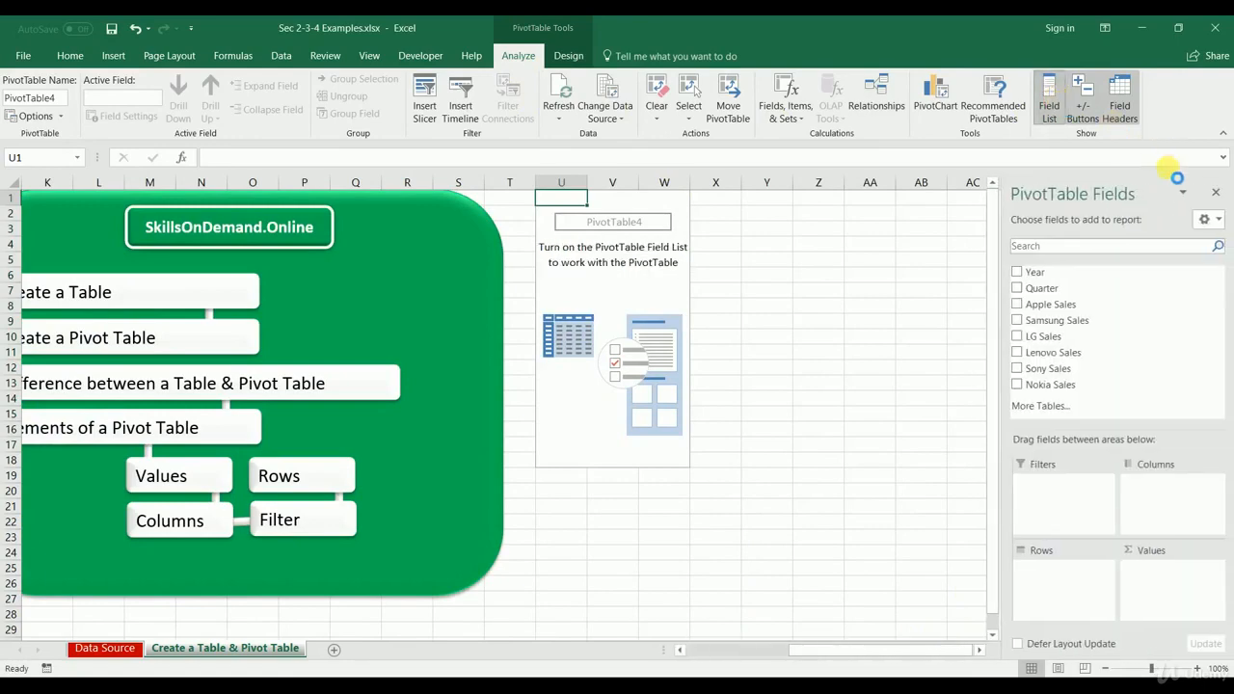
Step: Try the side-by-side, 2 by 2 and 1 by 4 layouts of the PivotTable field list, then return to the stacked layout
left_click(1210, 220)
left_click(1102, 281)
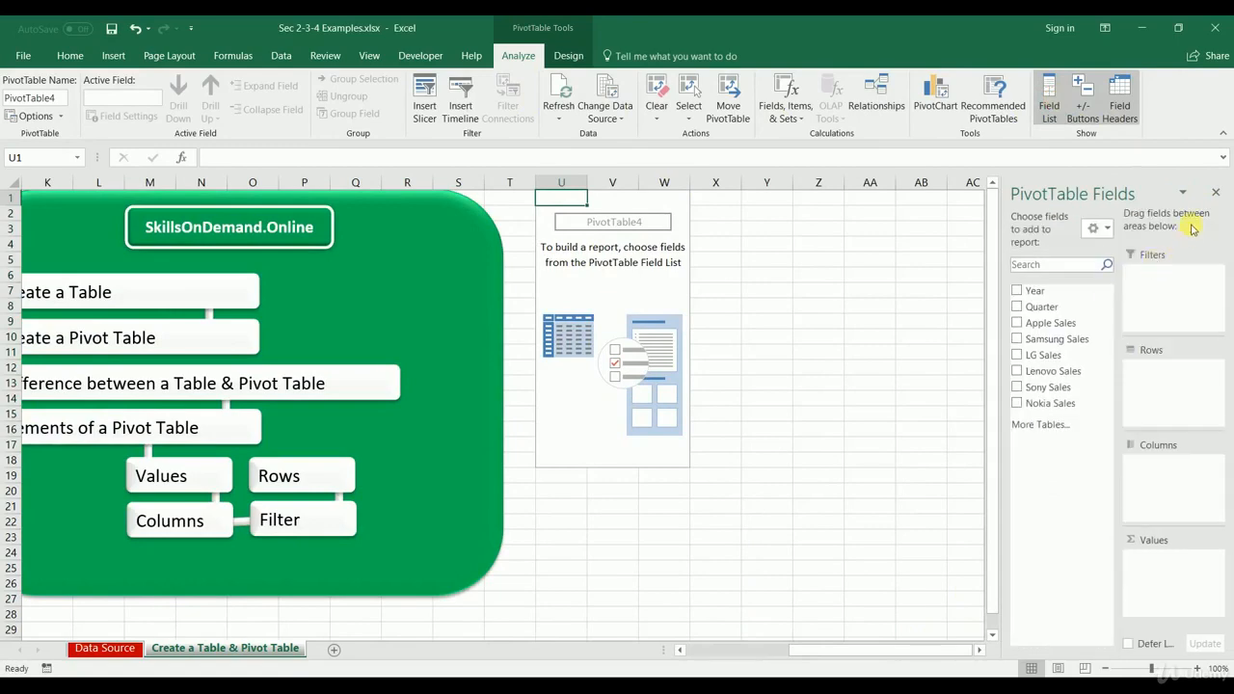
left_click(1095, 229)
left_click(1097, 345)
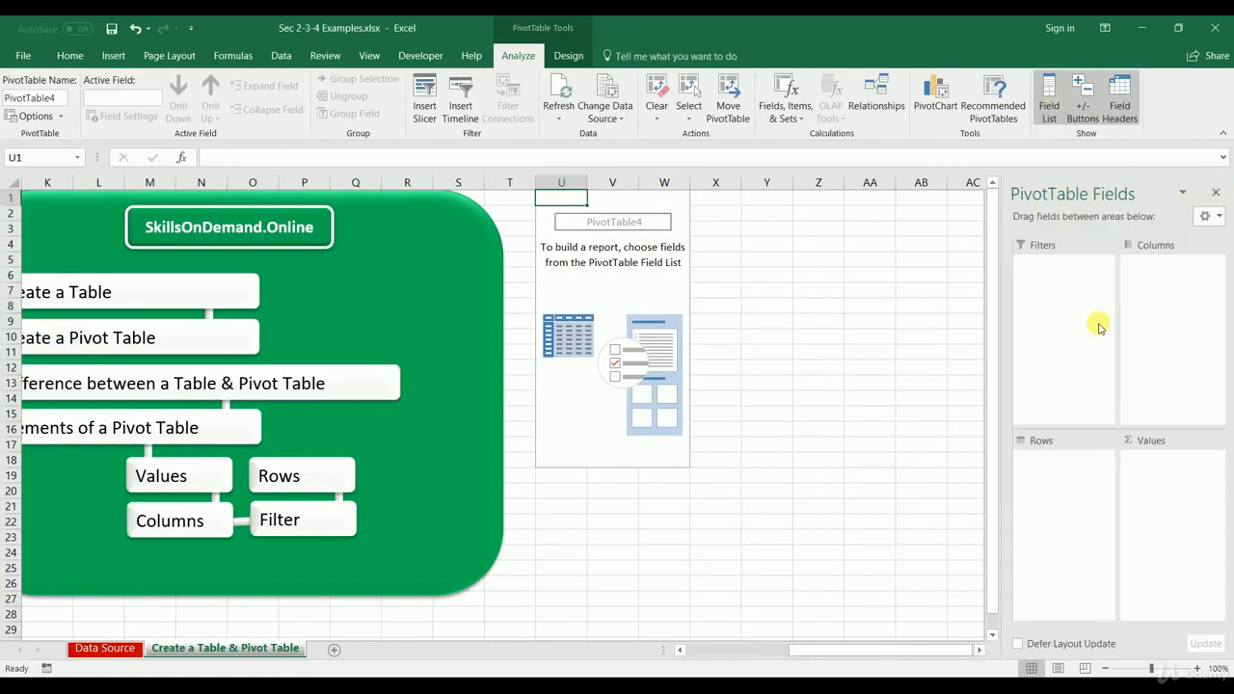
left_click(1216, 218)
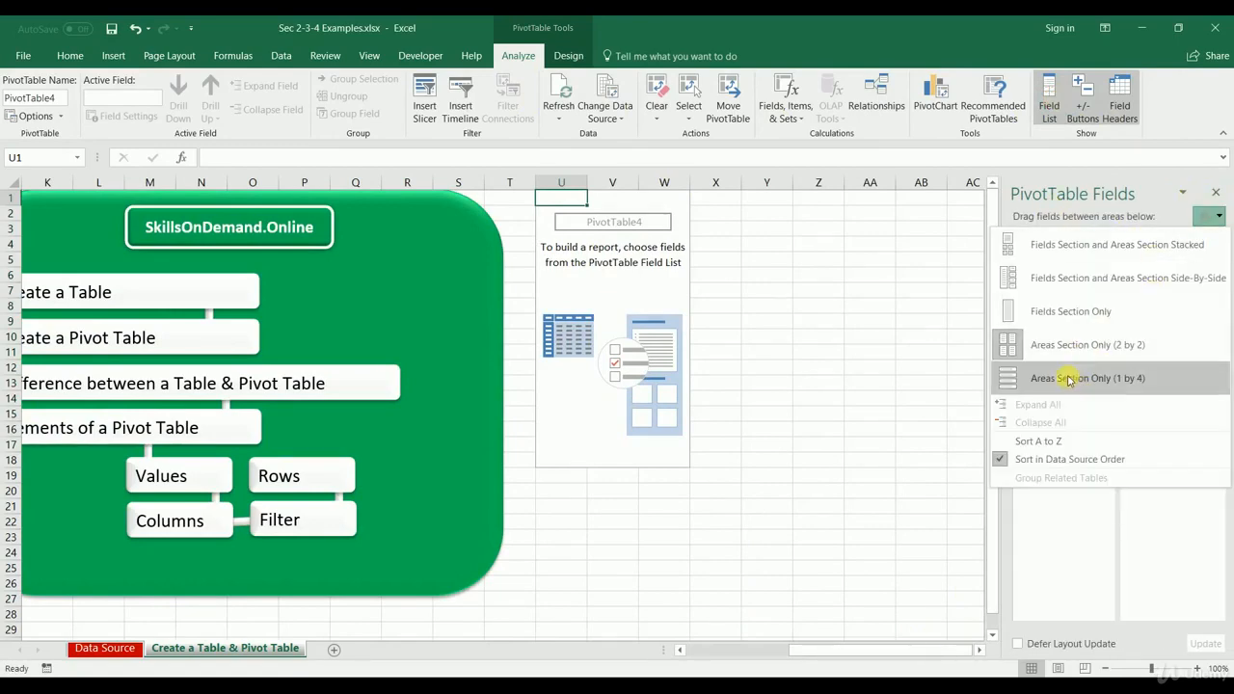
left_click(1068, 377)
left_click(1204, 215)
left_click(1107, 252)
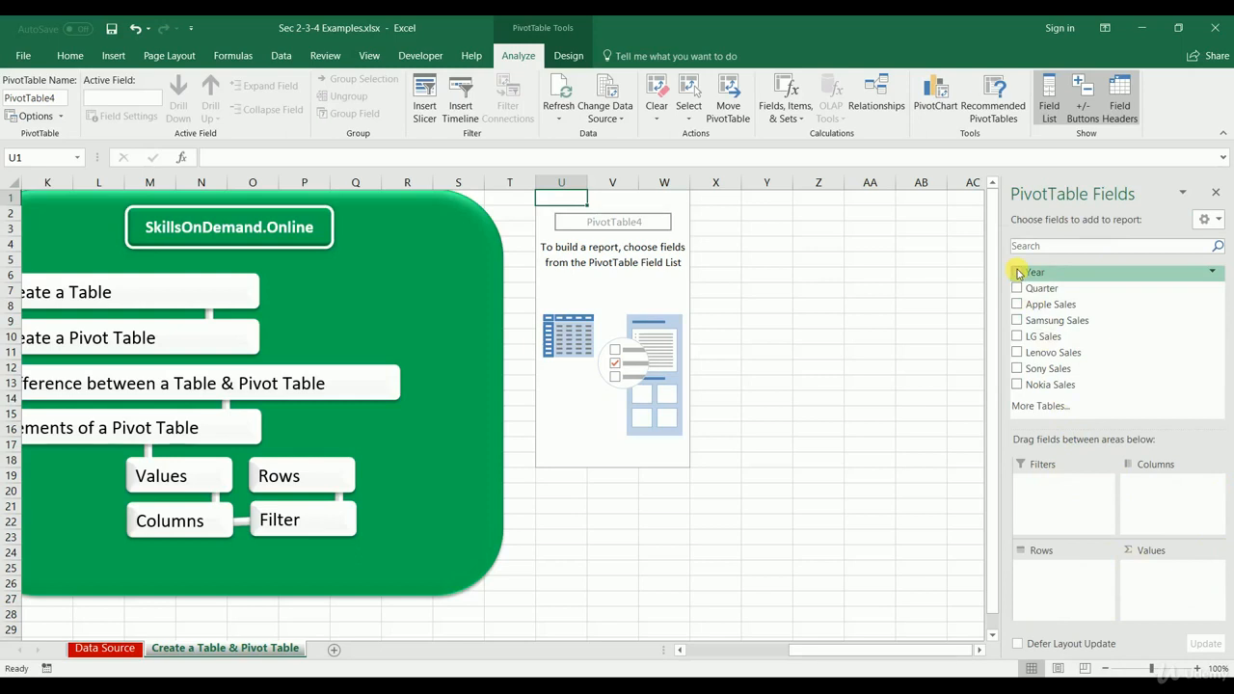
Step: Build the PivotTable with Year and Quarter as rows and Apple, Samsung, LG and Lenovo Sales as summed values
left_click_drag(1036, 275, 1065, 590)
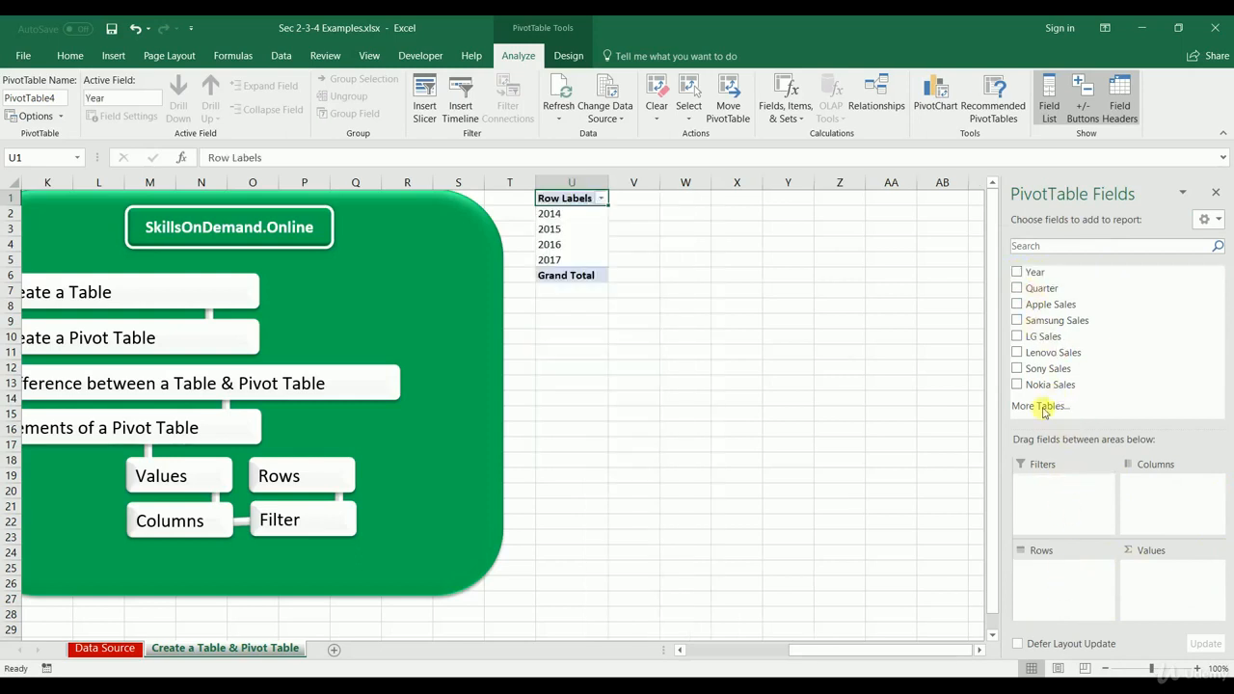
left_click_drag(1041, 288, 1062, 598)
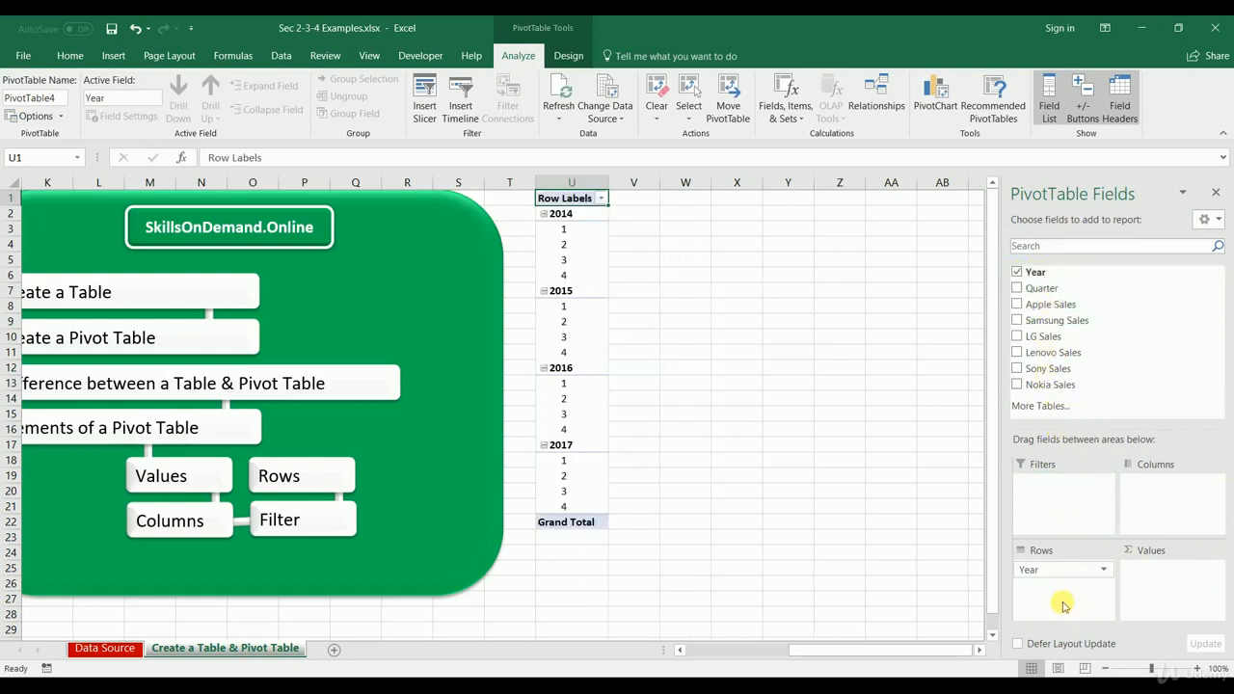
left_click_drag(1060, 308, 1157, 573)
left_click_drag(1054, 320, 1171, 593)
left_click_drag(1032, 333, 1162, 569)
left_click_drag(1092, 451, 1171, 600)
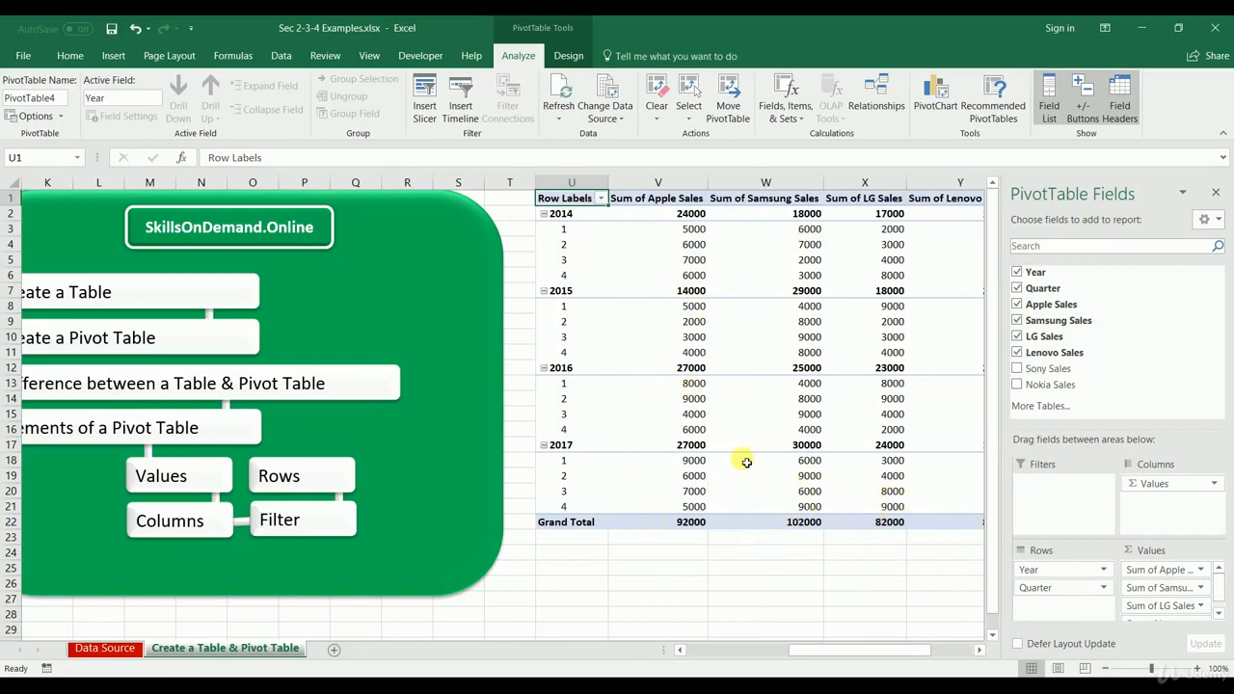
left_click_drag(896, 651, 613, 656)
left_click_drag(771, 652, 975, 650)
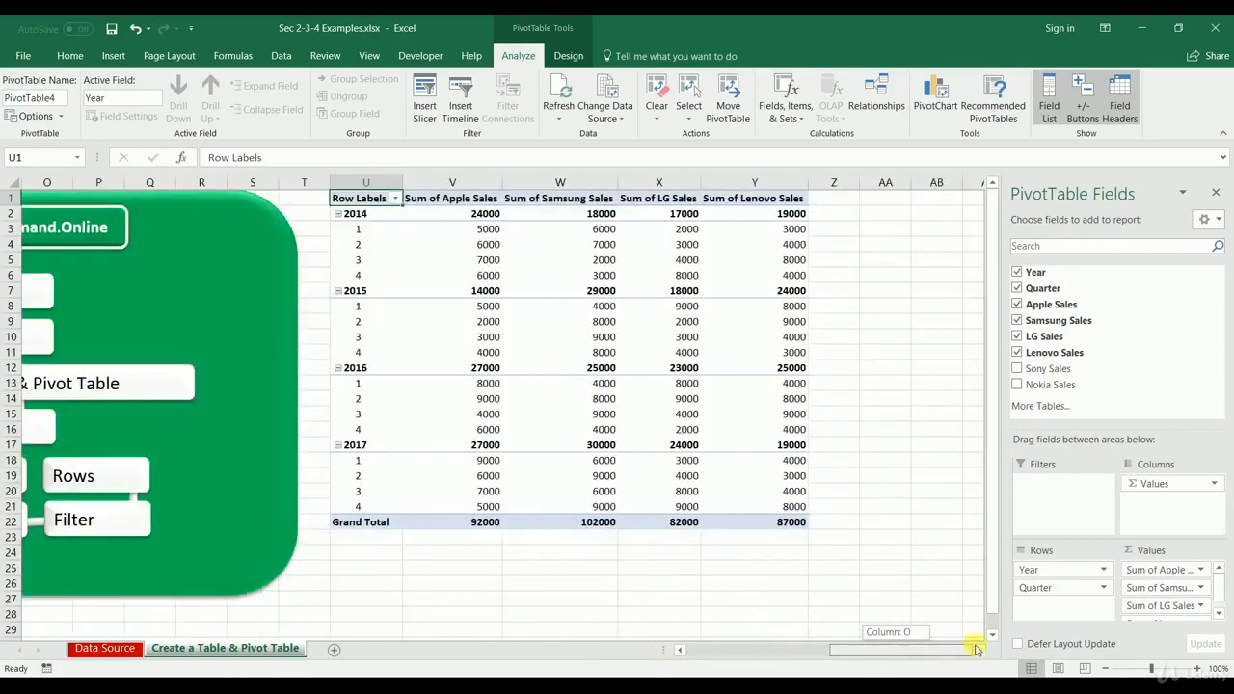
left_click_drag(778, 655, 922, 653)
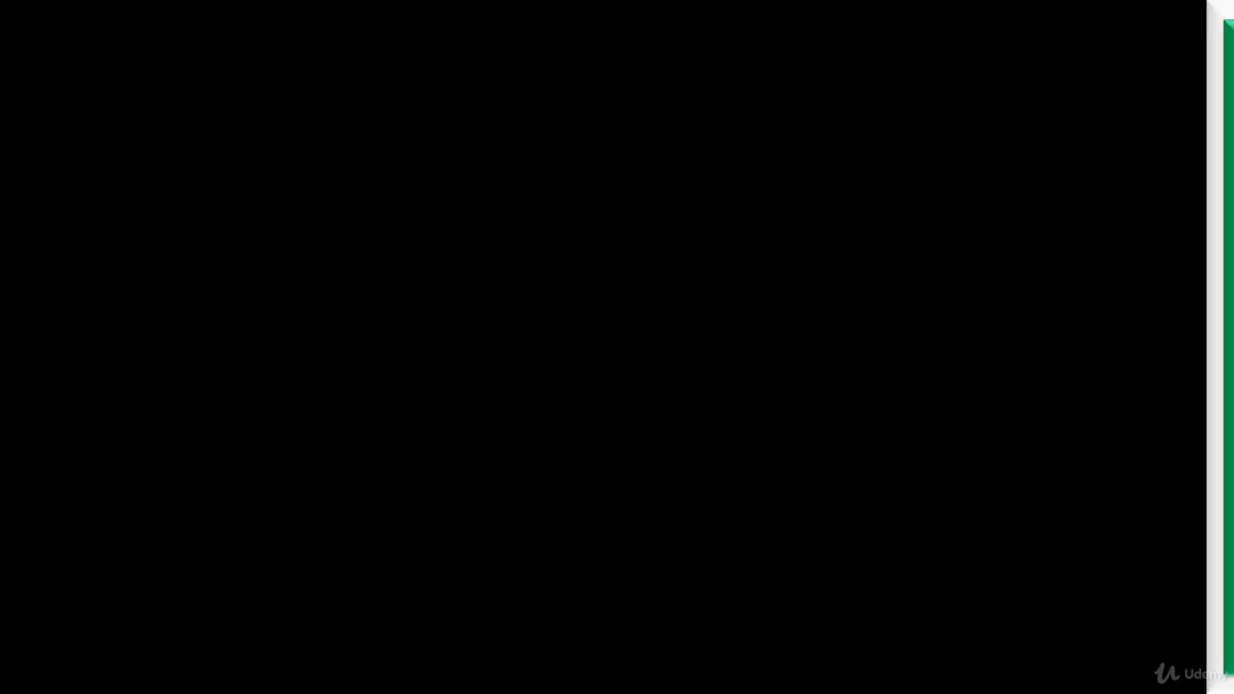